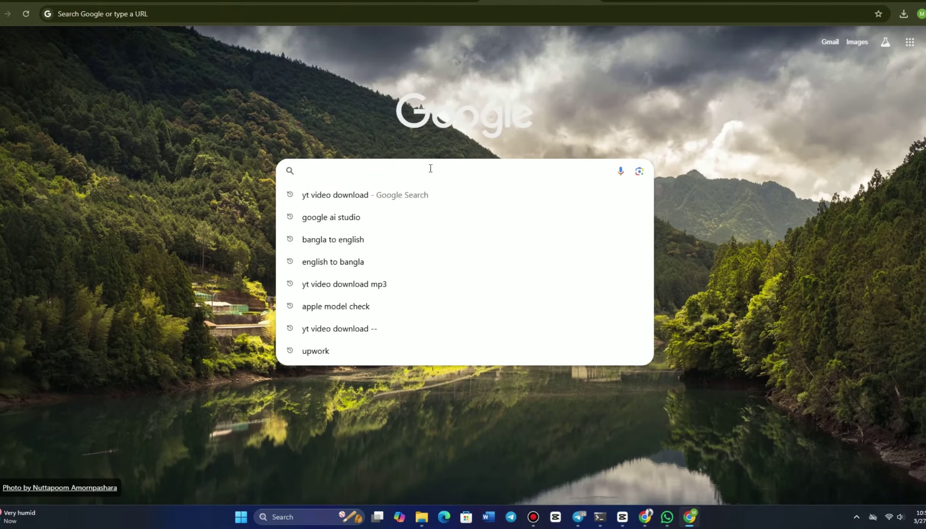
- Search Google for "google ai studio", follow the Iterate with Google AI Studio result, and enter the Google AI Studio workspace
{"action": "left_click", "coordinate": [411, 215]}
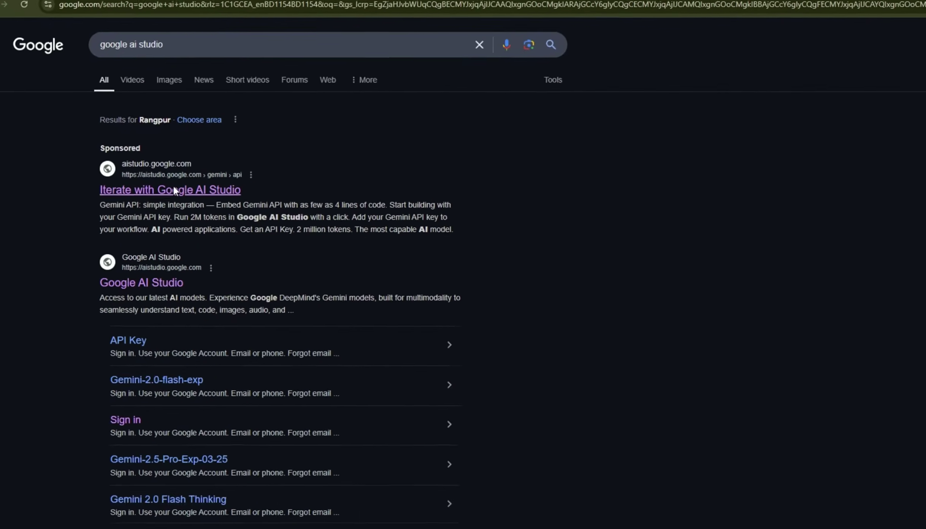
{"action": "left_click", "coordinate": [174, 190]}
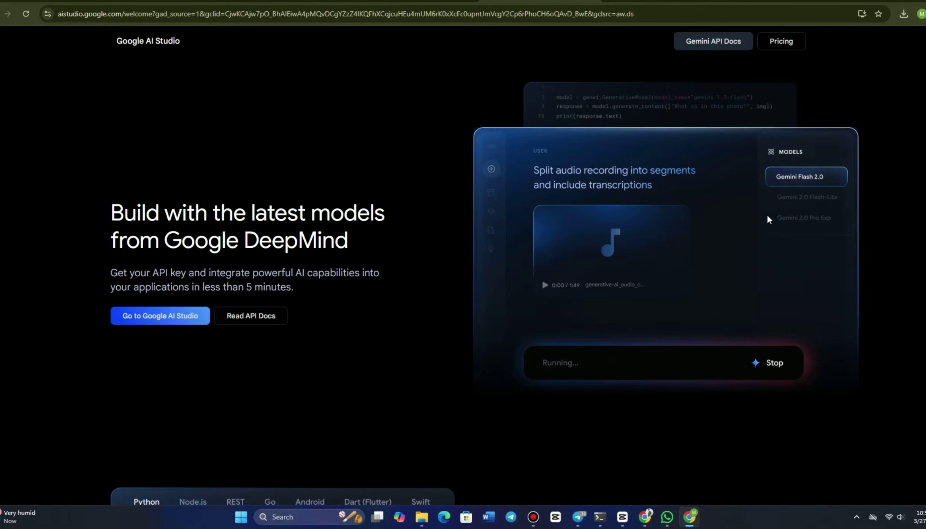
{"action": "scroll", "coordinate": [767, 220], "scroll_direction": "down", "scroll_amount": 6}
{"action": "scroll", "coordinate": [707, 229], "scroll_direction": "up", "scroll_amount": 5}
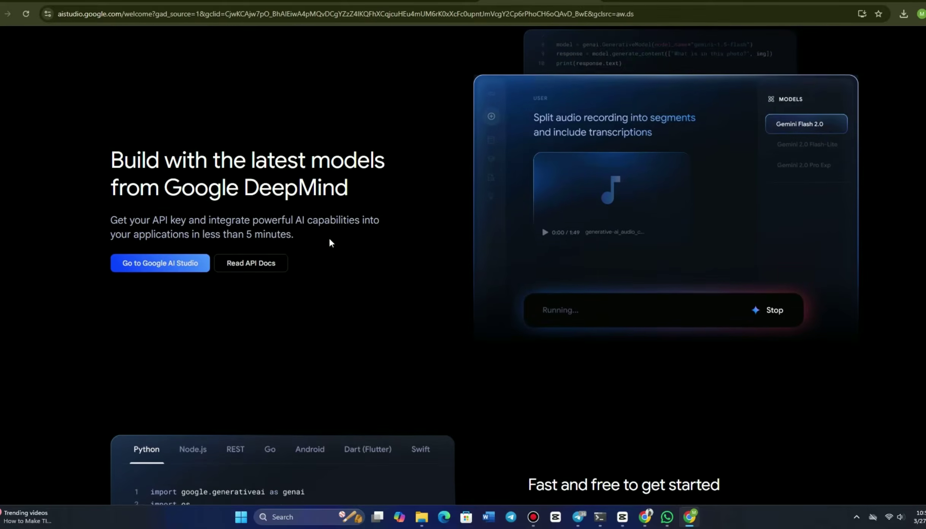
{"action": "left_click", "coordinate": [149, 266]}
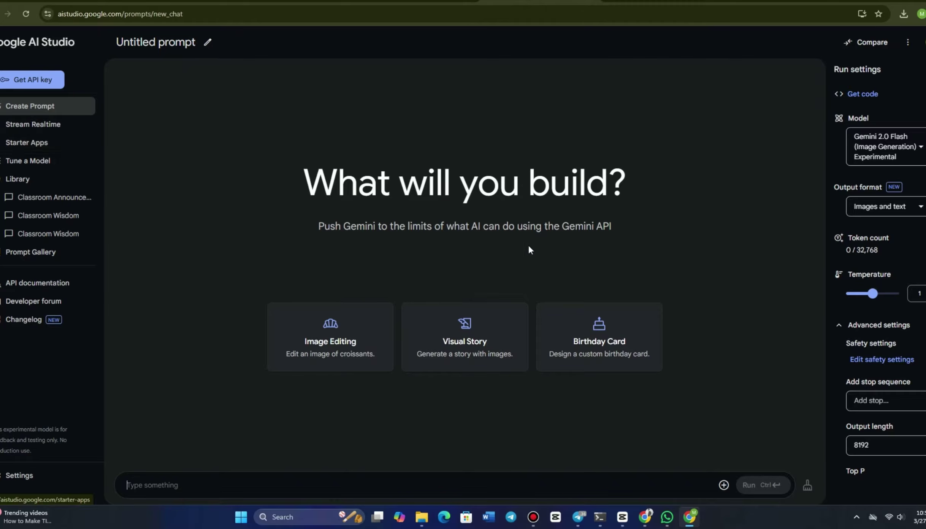
- Examine the available Gemini, LearnLM and Gemma models and their detail cards, and leave the model selection as it is
{"action": "mouse_move", "coordinate": [884, 155]}
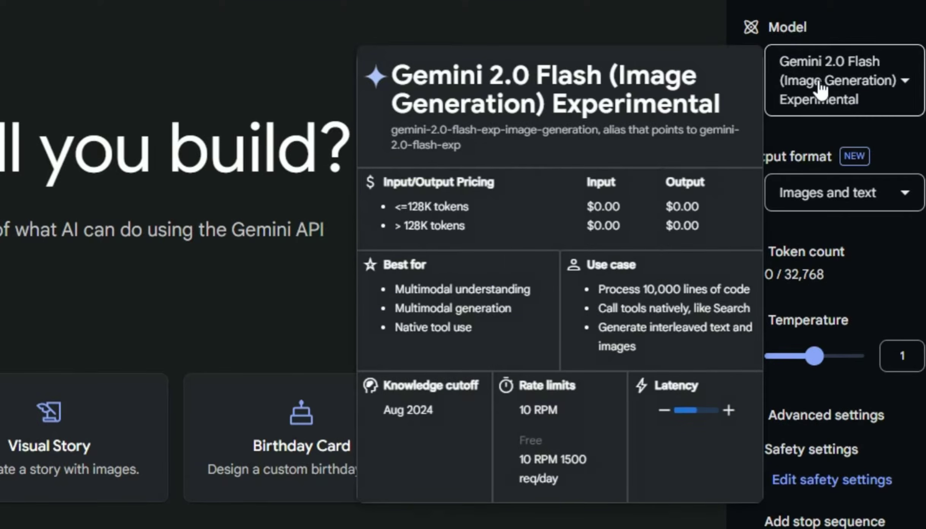
{"action": "left_click", "coordinate": [820, 90]}
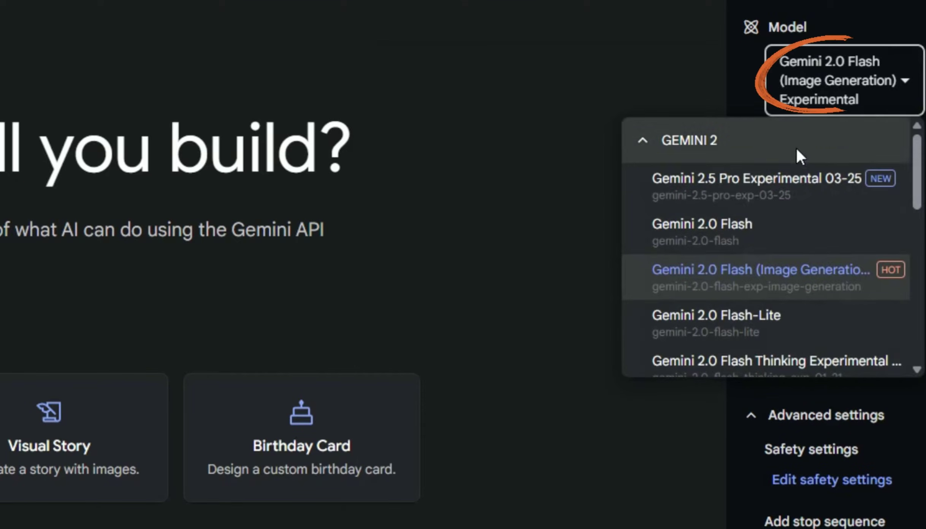
{"action": "mouse_move", "coordinate": [783, 179]}
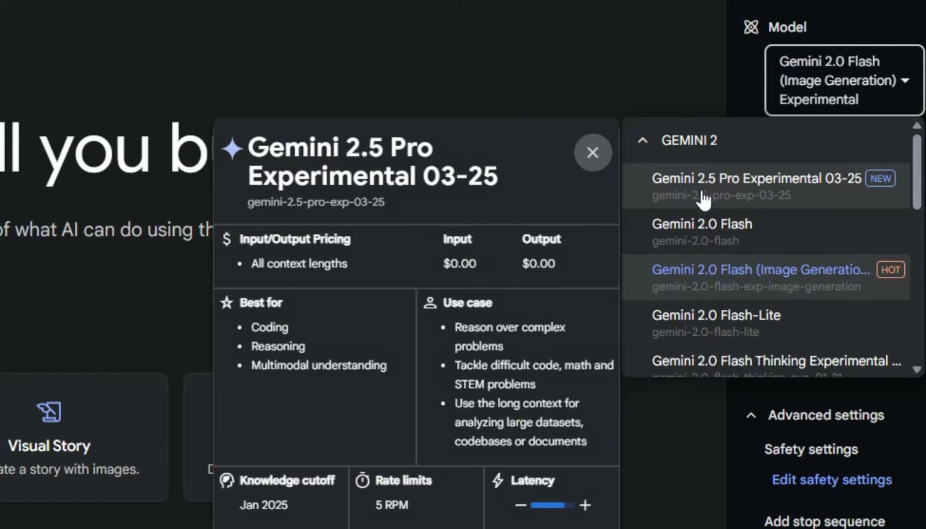
{"action": "mouse_move", "coordinate": [802, 225]}
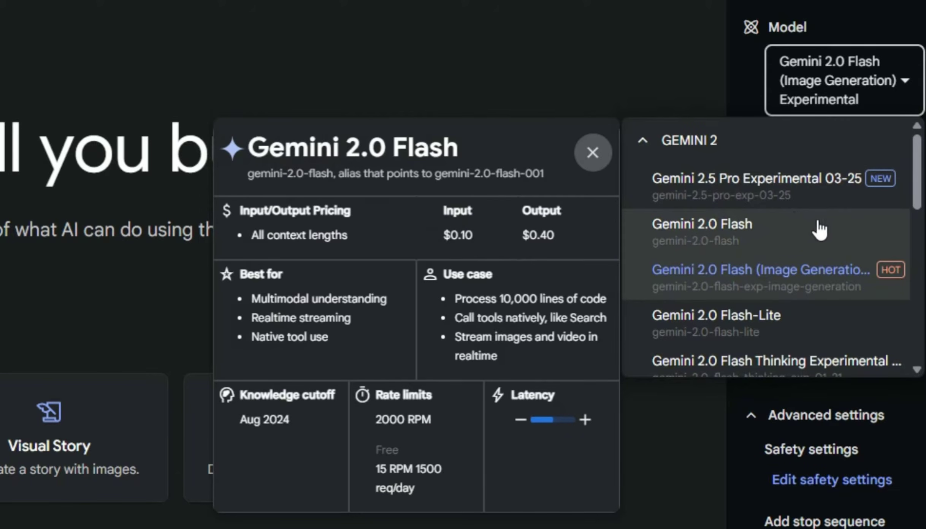
{"action": "scroll", "coordinate": [817, 237], "scroll_direction": "down", "scroll_amount": 2}
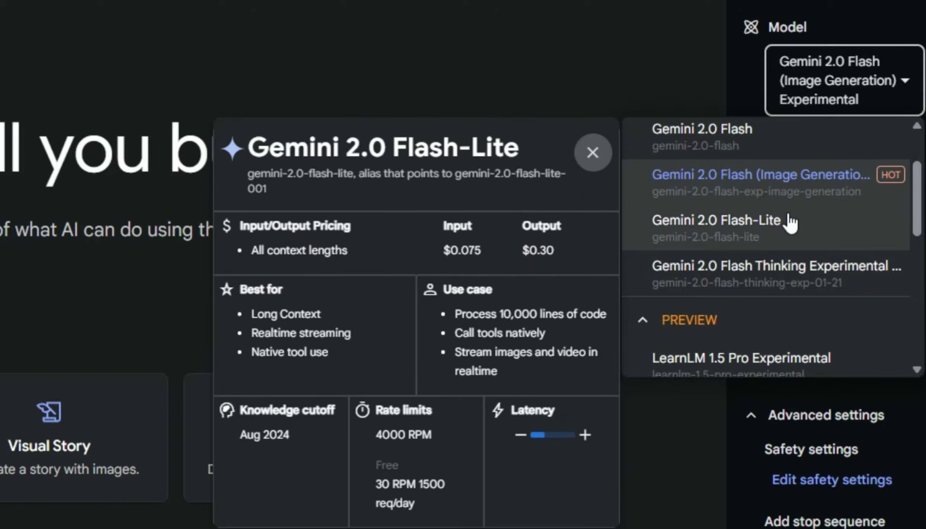
{"action": "mouse_move", "coordinate": [802, 268]}
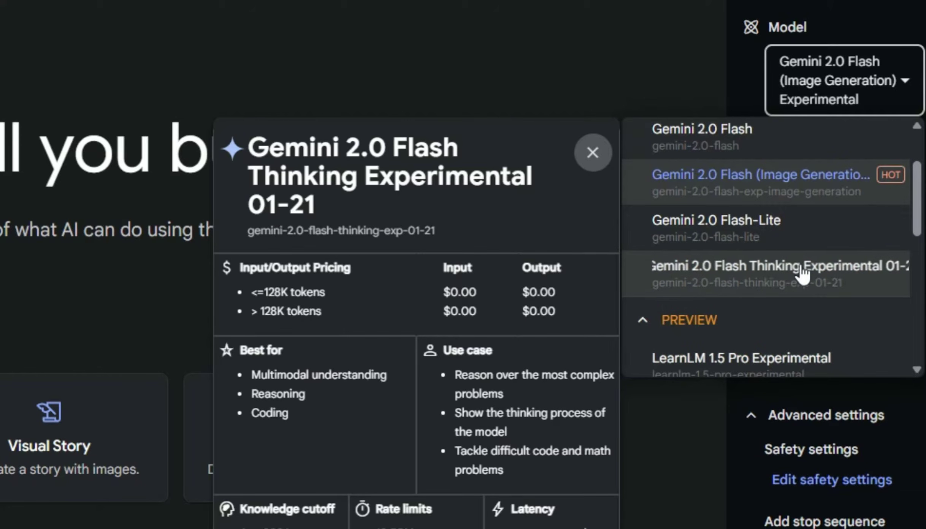
{"action": "scroll", "coordinate": [798, 270], "scroll_direction": "down", "scroll_amount": 4}
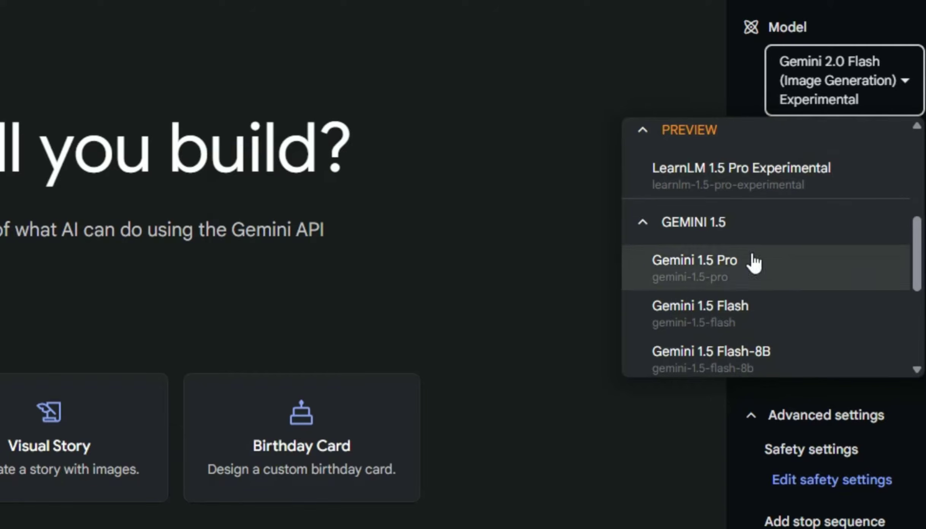
{"action": "scroll", "coordinate": [774, 289], "scroll_direction": "down", "scroll_amount": 5}
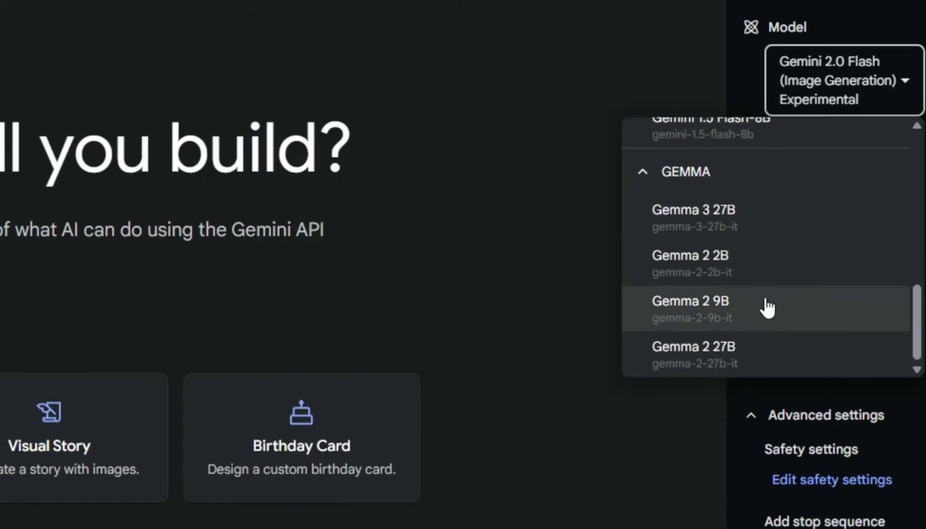
{"action": "scroll", "coordinate": [765, 301], "scroll_direction": "up", "scroll_amount": 8}
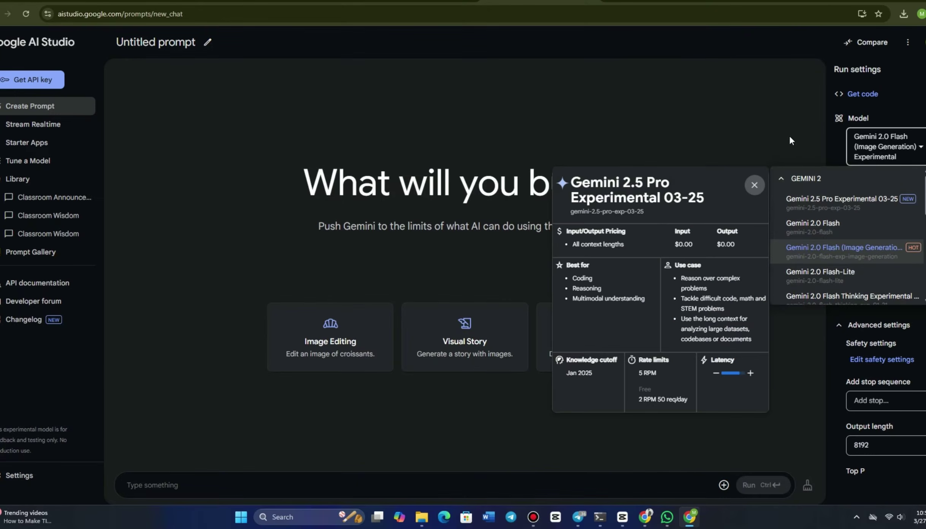
{"action": "left_click", "coordinate": [656, 60]}
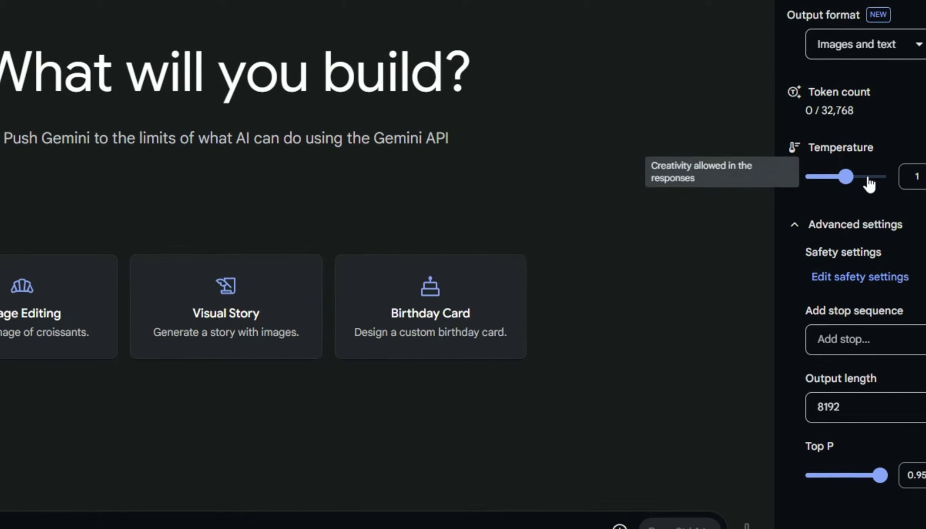
- Try the temperature at its minimum and at 2, and return it to 1
{"action": "left_click_drag", "start_coordinate": [895, 179], "coordinate": [788, 197]}
{"action": "left_click_drag", "start_coordinate": [814, 186], "coordinate": [894, 184]}
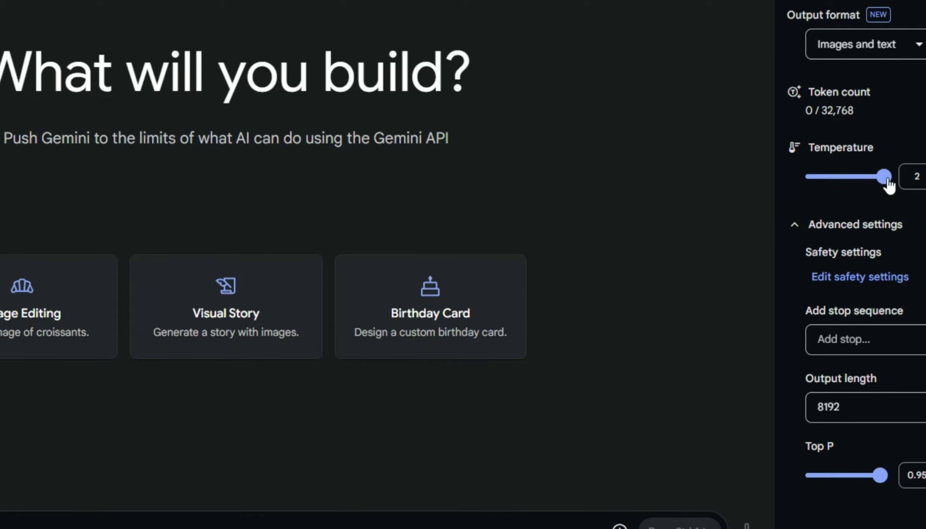
{"action": "left_click_drag", "start_coordinate": [885, 181], "coordinate": [847, 190]}
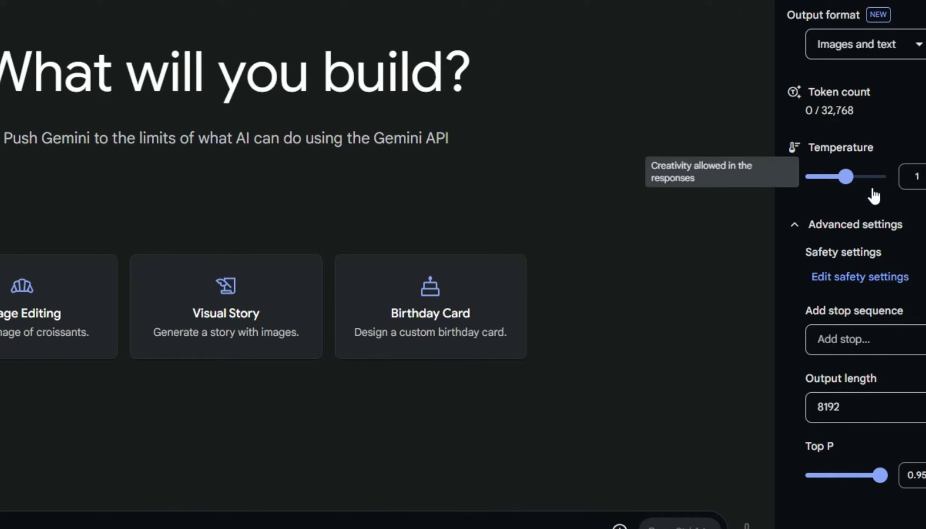
{"action": "left_click_drag", "start_coordinate": [852, 188], "coordinate": [847, 189]}
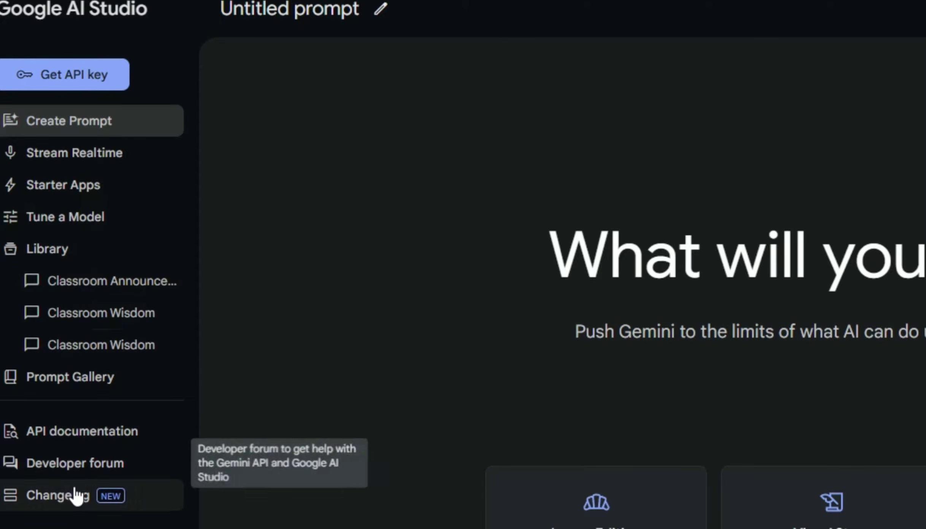
- Open the Prompt Gallery and look through its sample prompts
{"action": "left_click", "coordinate": [175, 122]}
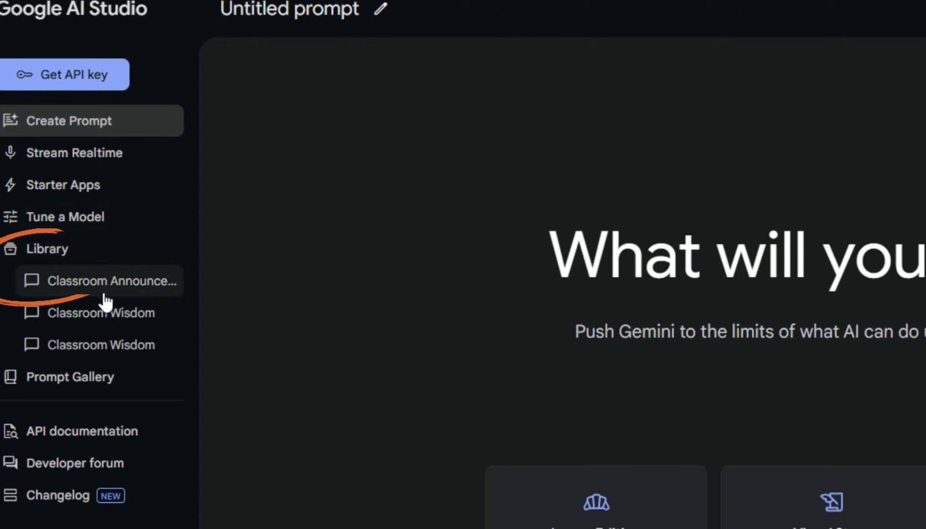
{"action": "left_click", "coordinate": [97, 376]}
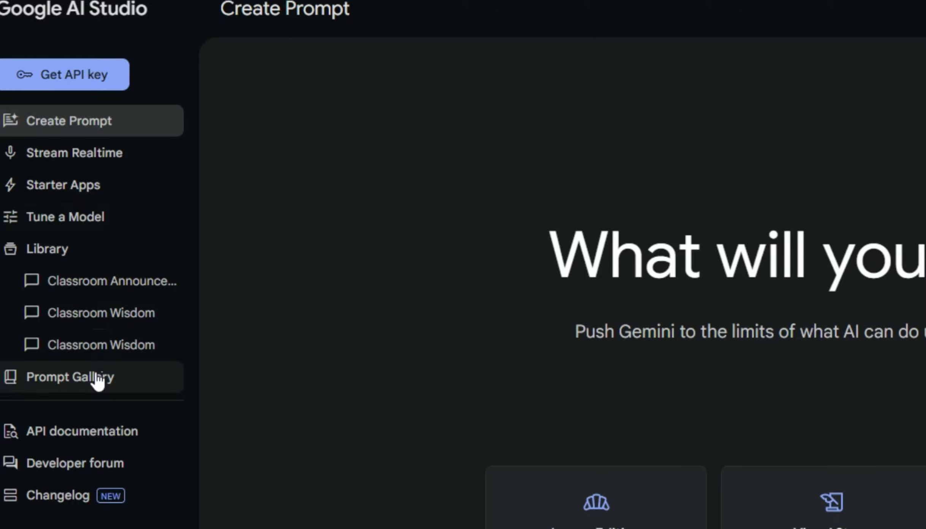
{"action": "scroll", "coordinate": [700, 342], "scroll_direction": "down", "scroll_amount": 10}
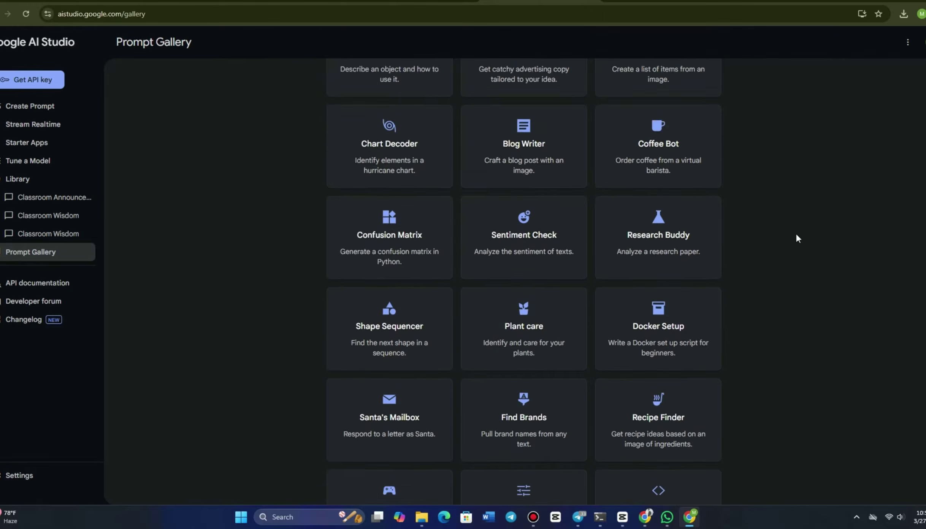
{"action": "scroll", "coordinate": [796, 238], "scroll_direction": "down", "scroll_amount": 4}
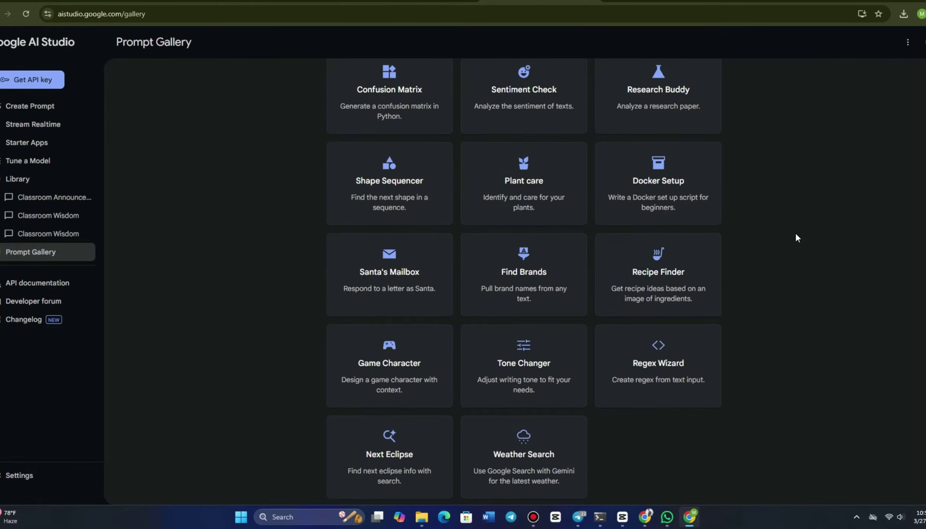
{"action": "scroll", "coordinate": [342, 273], "scroll_direction": "up", "scroll_amount": 7}
{"action": "scroll", "coordinate": [273, 286], "scroll_direction": "up", "scroll_amount": 2}
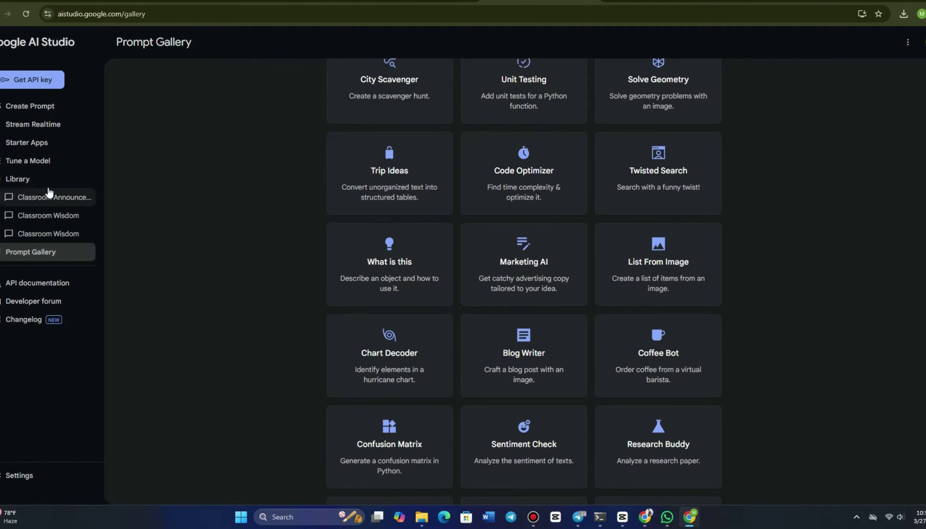
- View the saved prompts in the Library and the Tune a Model page
{"action": "left_click", "coordinate": [17, 178]}
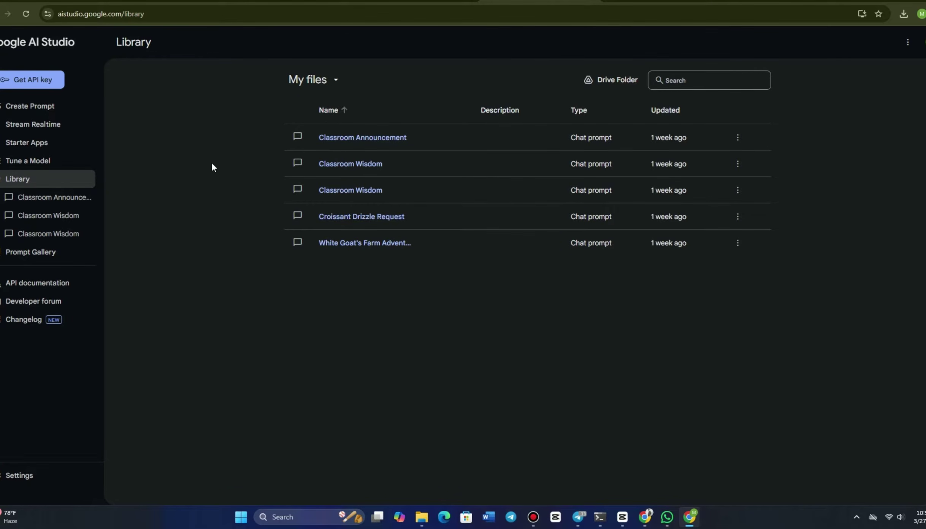
{"action": "left_click", "coordinate": [20, 161]}
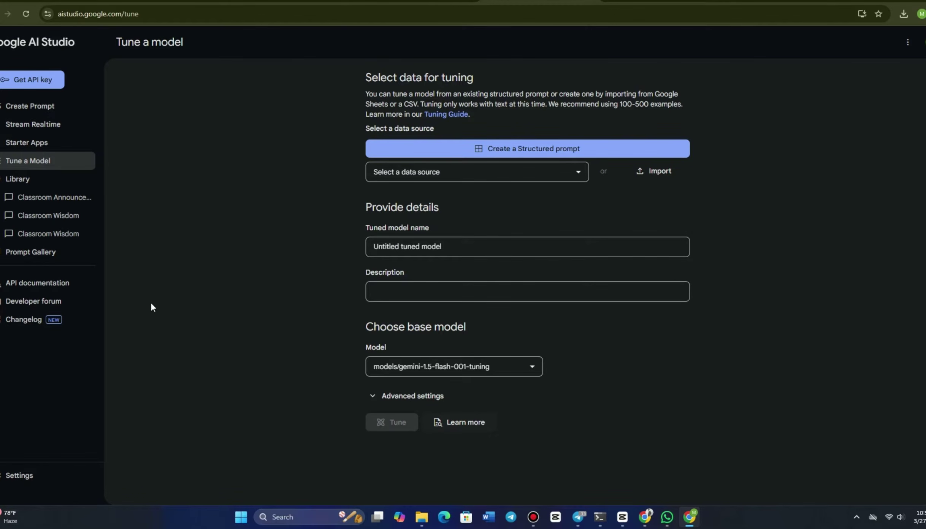
- Return to Create Prompt, view the attachment sources for the prompt, and choose Sample Media
{"action": "left_click", "coordinate": [45, 106]}
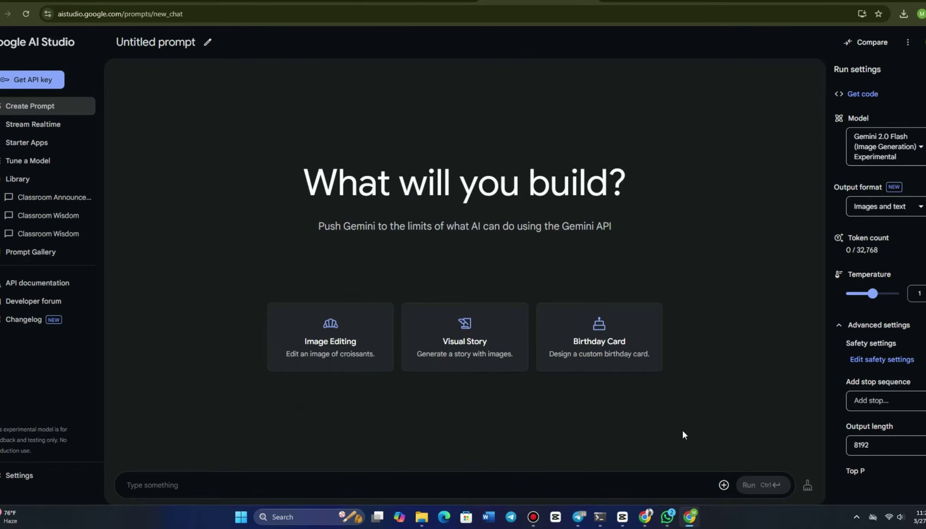
{"action": "left_click", "coordinate": [723, 486]}
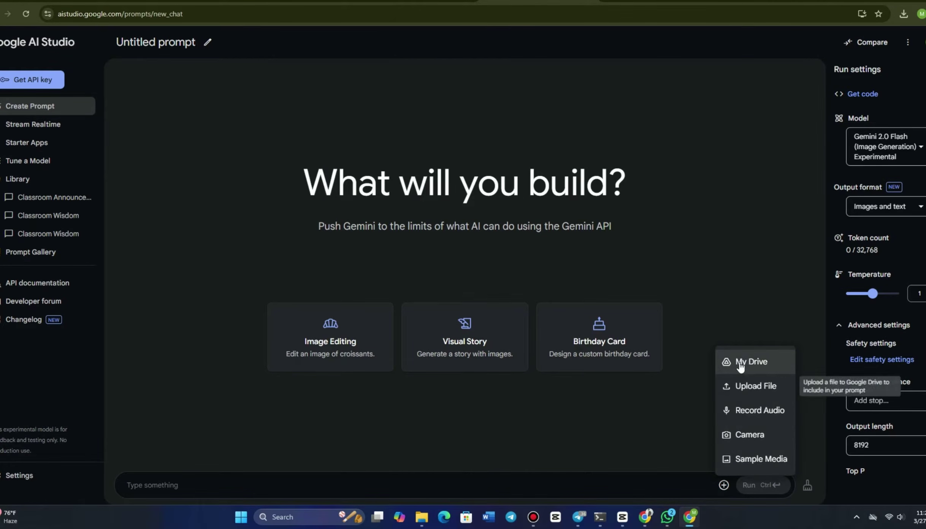
{"action": "left_click", "coordinate": [763, 460]}
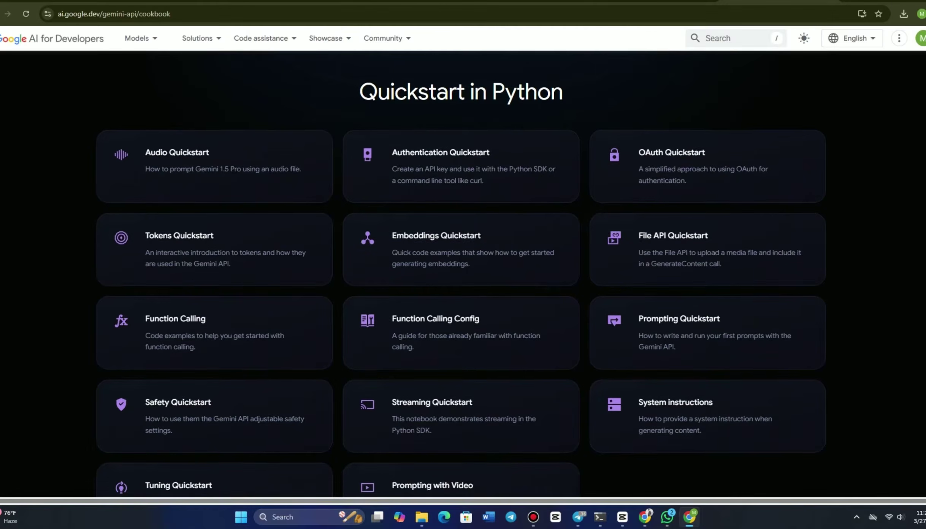
- Examine the Python and REST quickstart guides in the Gemini API cookbook
{"action": "scroll", "coordinate": [461, 274], "scroll_direction": "up", "scroll_amount": 5}
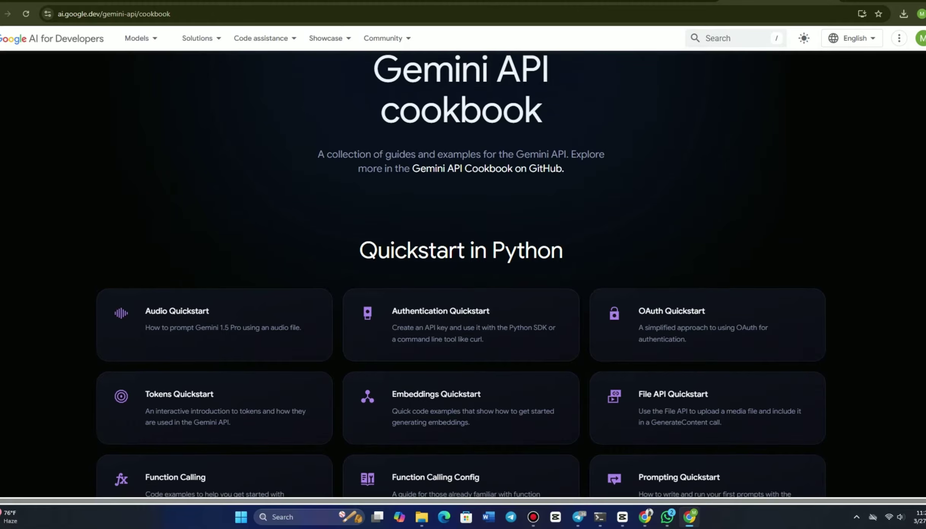
{"action": "scroll", "coordinate": [461, 274], "scroll_direction": "down", "scroll_amount": 4}
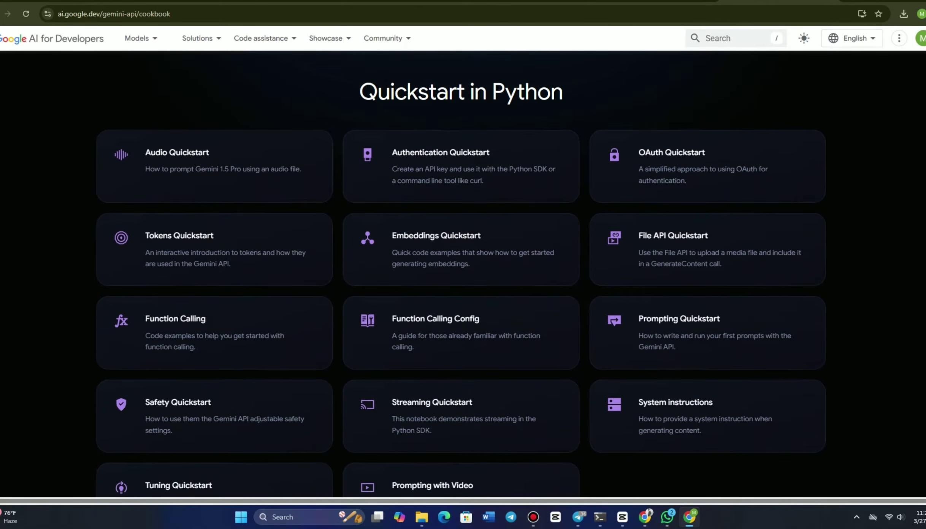
{"action": "scroll", "coordinate": [808, 241], "scroll_direction": "down", "scroll_amount": 5}
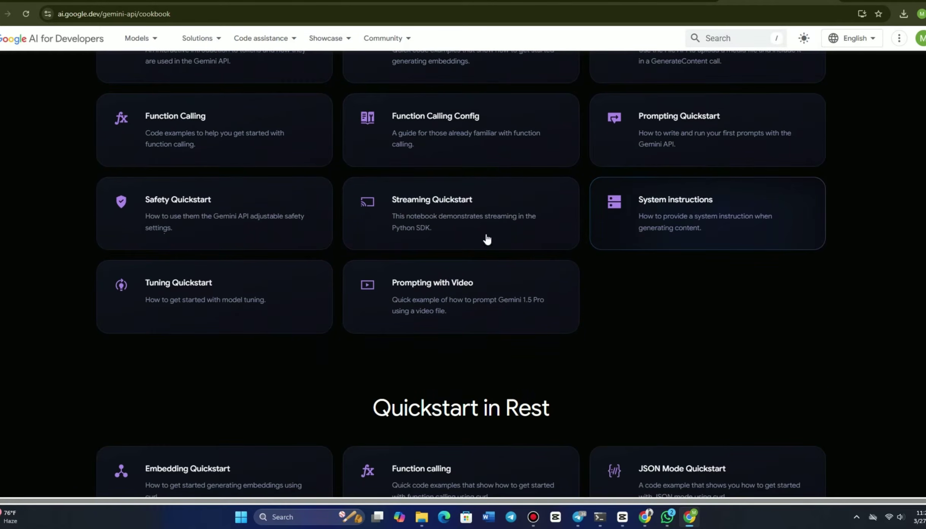
{"action": "scroll", "coordinate": [452, 319], "scroll_direction": "up", "scroll_amount": 3}
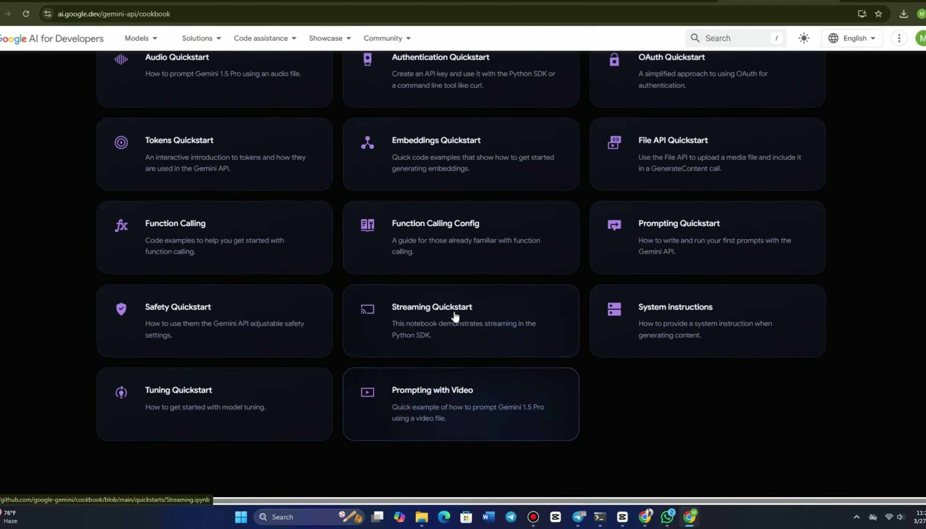
{"action": "scroll", "coordinate": [455, 316], "scroll_direction": "up", "scroll_amount": 3}
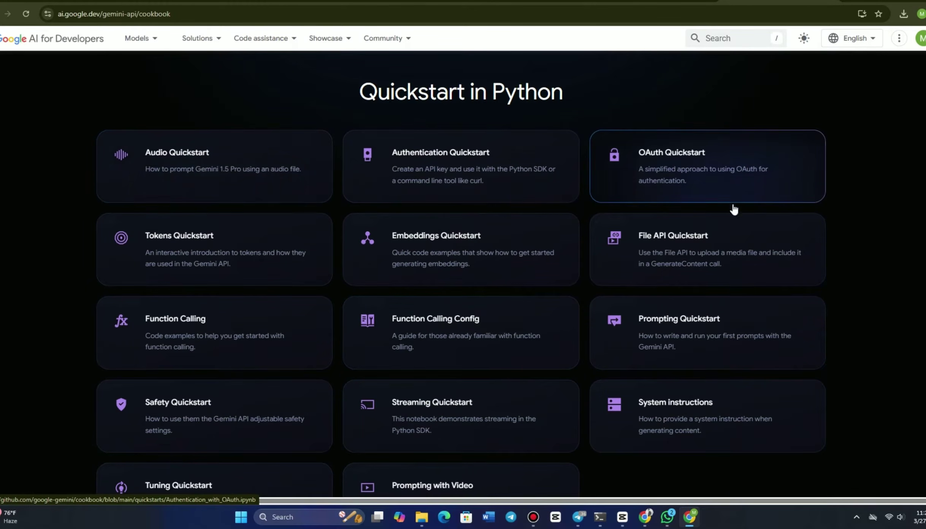
{"action": "scroll", "coordinate": [323, 291], "scroll_direction": "down", "scroll_amount": 6}
{"action": "scroll", "coordinate": [266, 304], "scroll_direction": "down", "scroll_amount": 5}
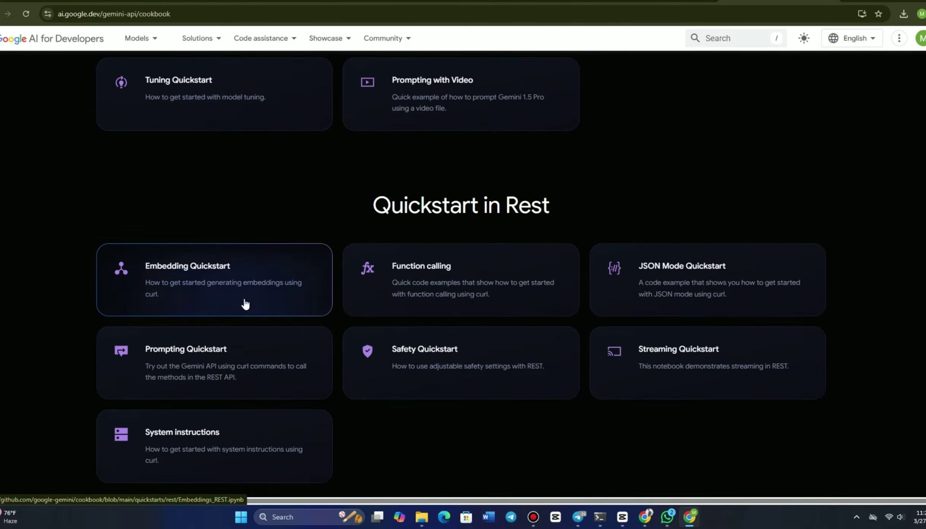
{"action": "scroll", "coordinate": [738, 277], "scroll_direction": "down", "scroll_amount": 4}
{"action": "scroll", "coordinate": [164, 316], "scroll_direction": "down", "scroll_amount": 7}
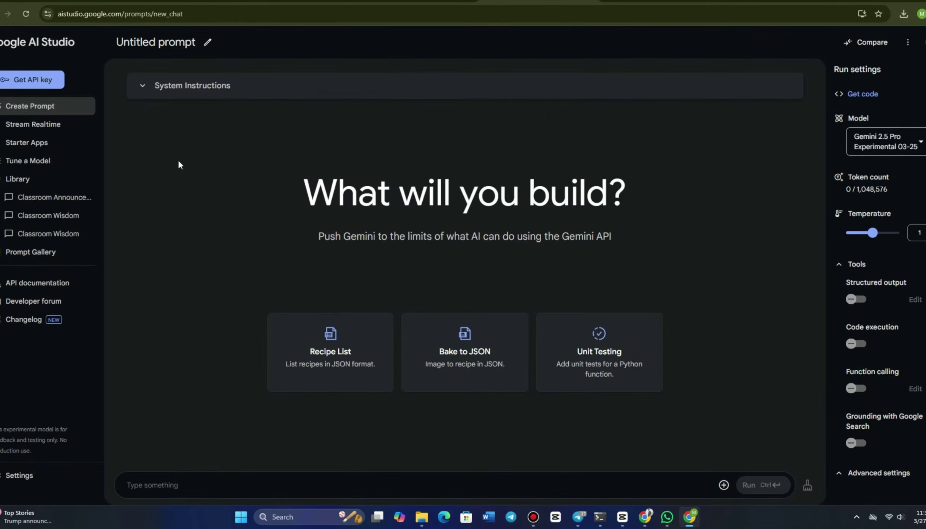
- Start a new prompt in Google AI Studio with the Gemini 2.5 Pro Experimental 03-25 model
{"action": "left_click", "coordinate": [40, 110]}
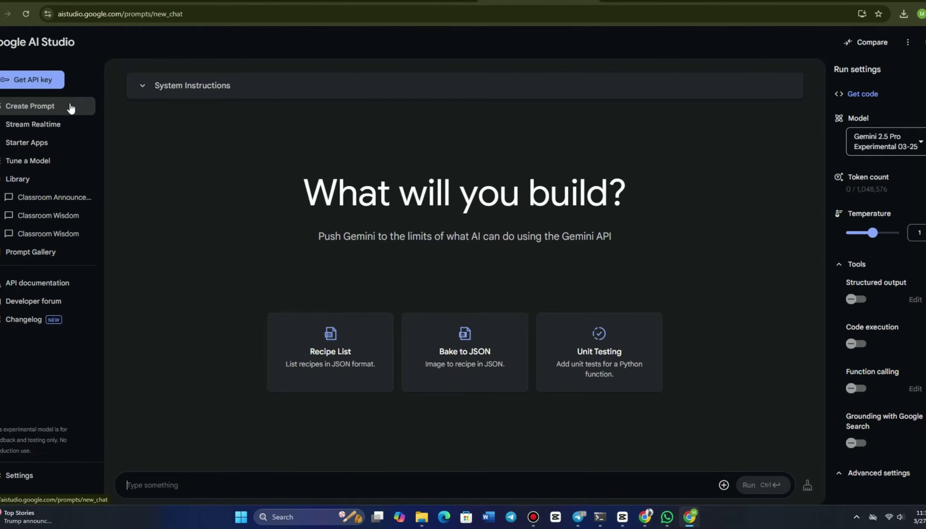
- Expand the System Instructions of the new prompt and run the message "Hello"
{"action": "left_click", "coordinate": [176, 93]}
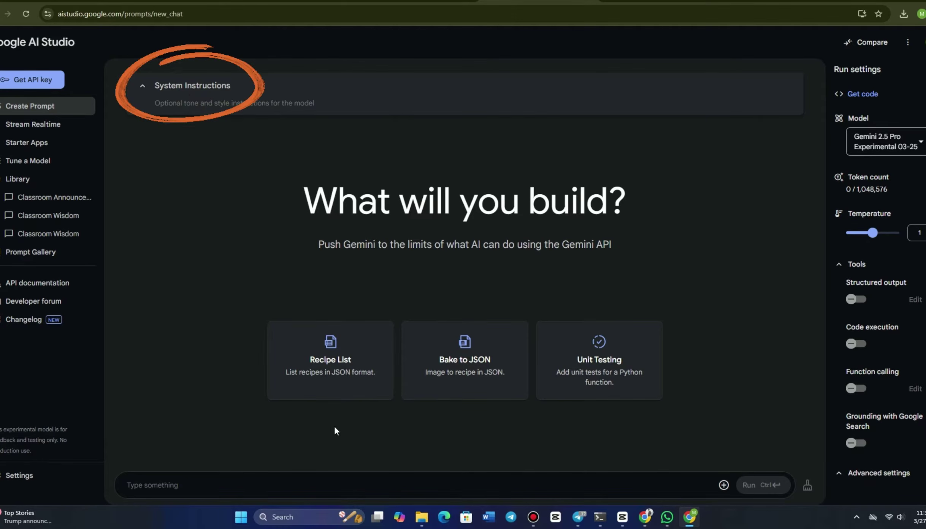
{"action": "left_click", "coordinate": [275, 472]}
{"action": "type", "text": "Hel"}
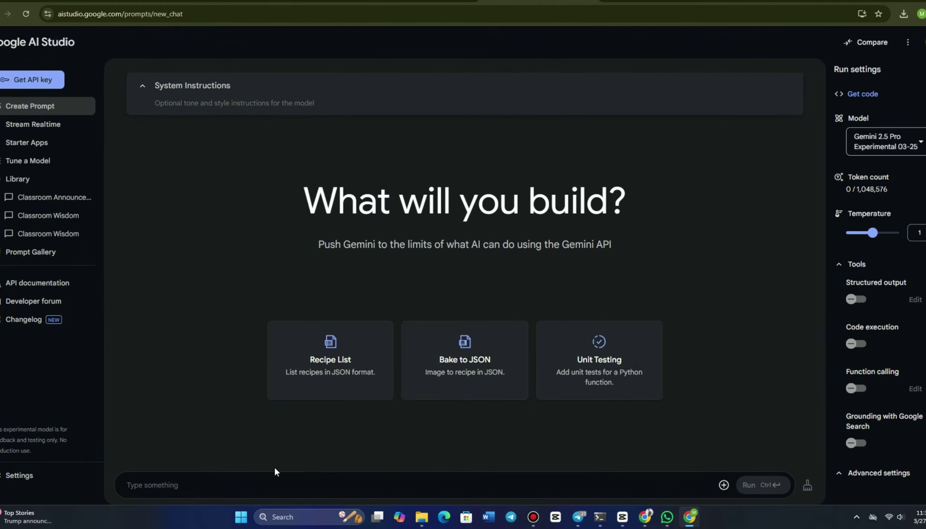
{"action": "type", "text": "Hello"}
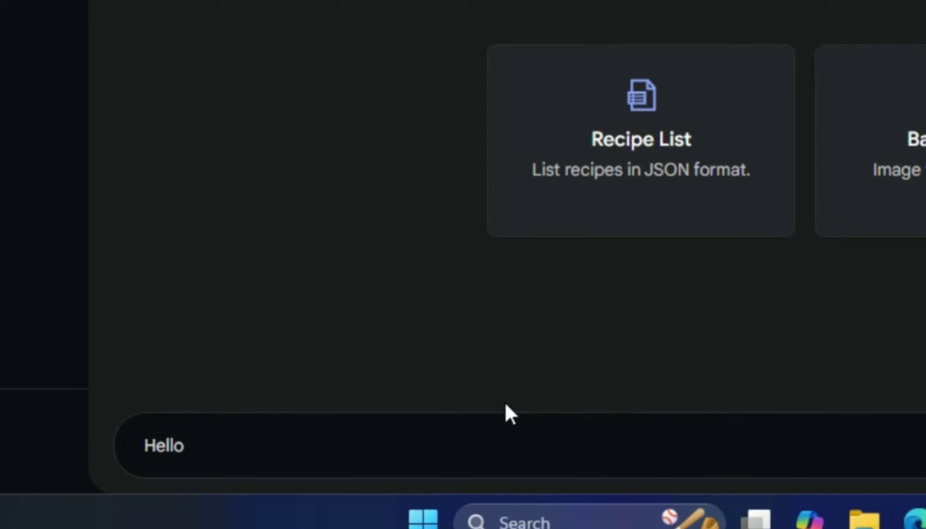
{"action": "key", "text": "Return"}
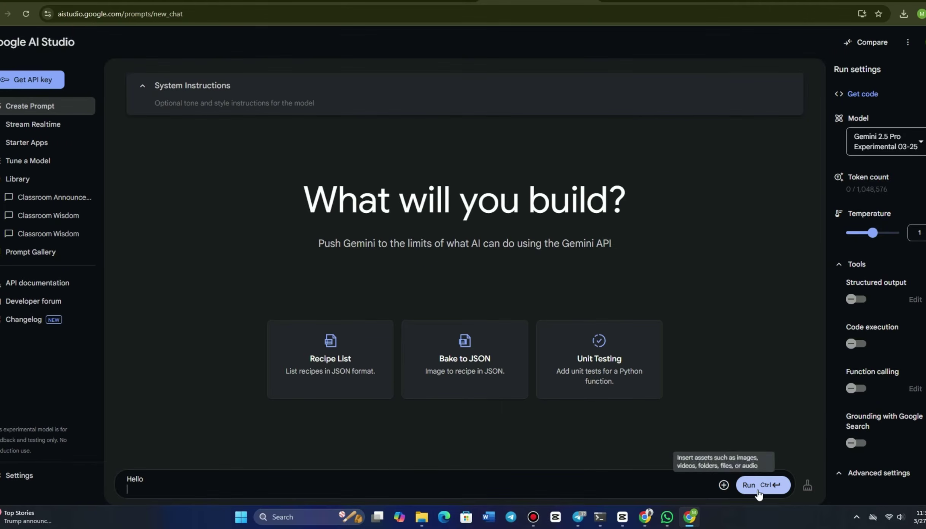
{"action": "left_click", "coordinate": [760, 487]}
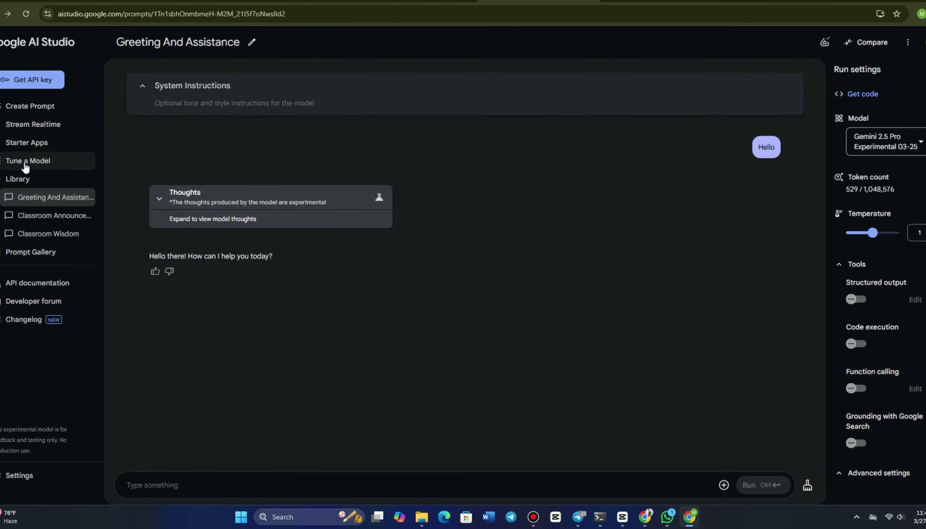
- Open Tune a Model and name the tuned model "Demo Tune"
{"action": "left_click", "coordinate": [26, 164]}
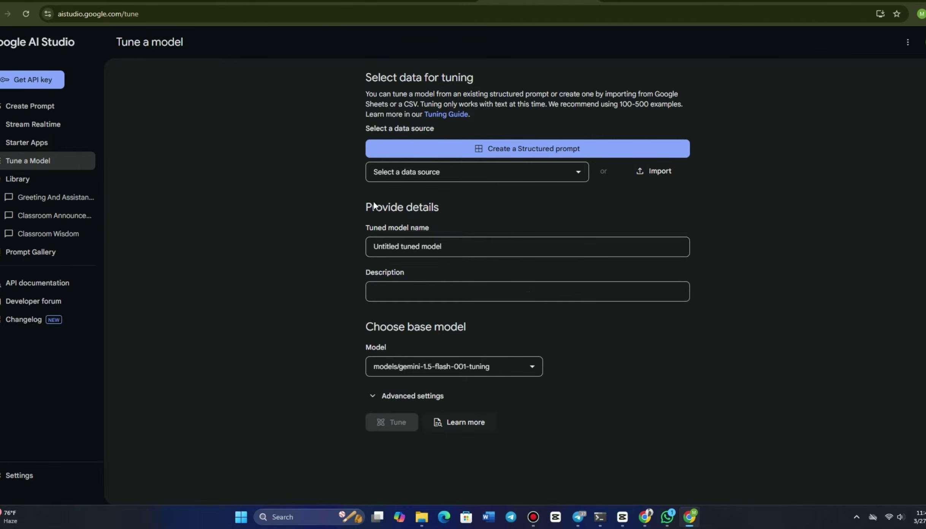
{"action": "double_click", "coordinate": [446, 246]}
{"action": "triple_click", "coordinate": [447, 246]}
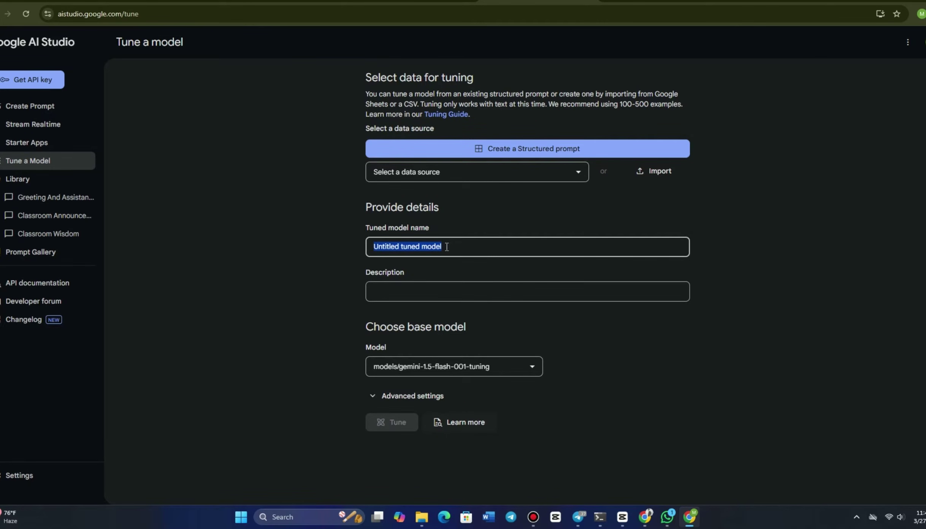
{"action": "type", "text": "Demo"}
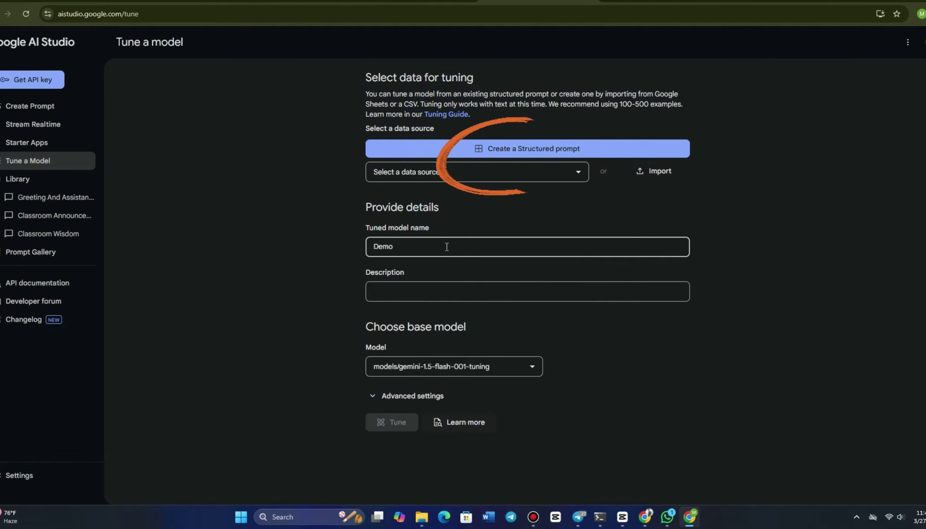
- Create a structured prompt from the tuning page and add a second test example to it
{"action": "left_click", "coordinate": [514, 150]}
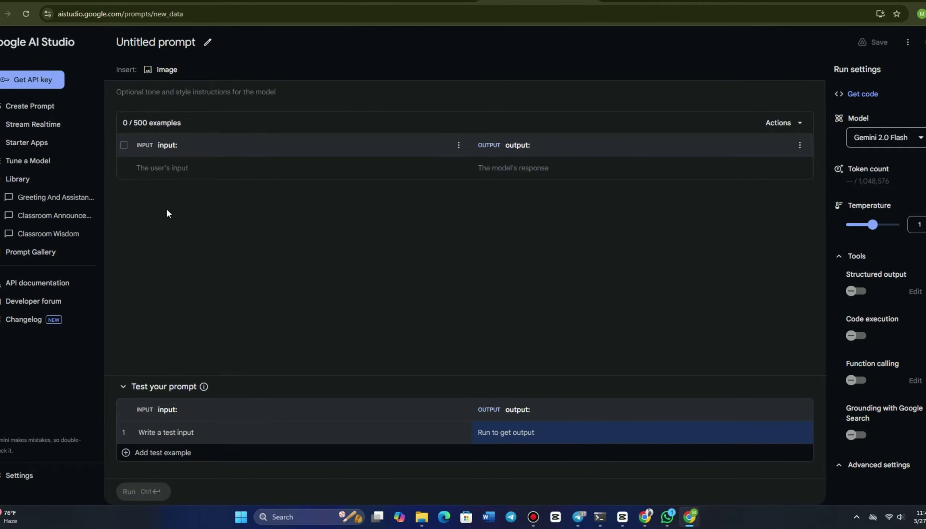
{"action": "left_click", "coordinate": [124, 386]}
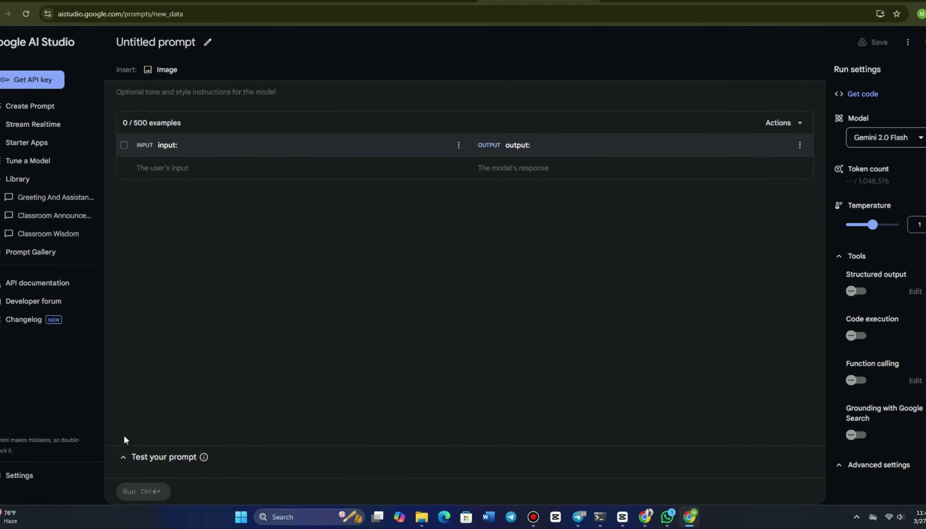
{"action": "left_click", "coordinate": [123, 455]}
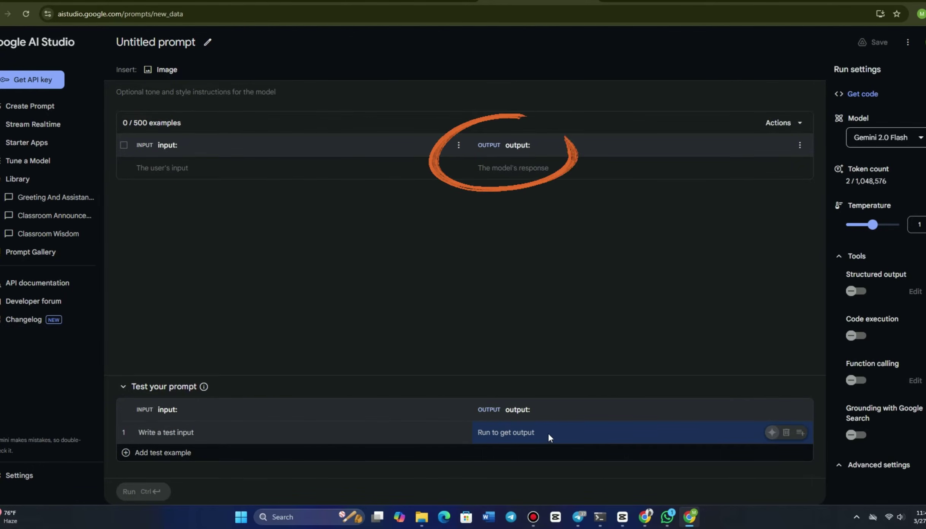
{"action": "left_click", "coordinate": [289, 460]}
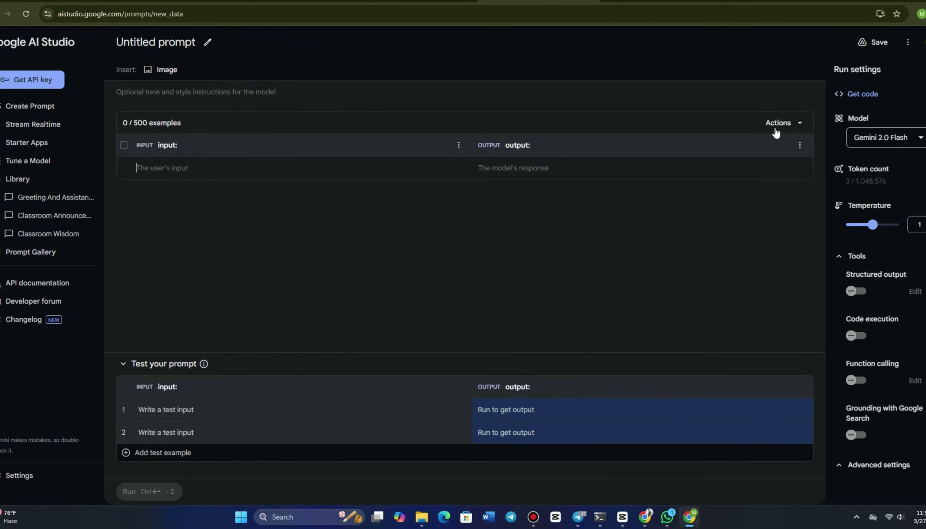
- View the import and export options for the examples and the image sources that can be inserted into the structured prompt
{"action": "left_click", "coordinate": [796, 122]}
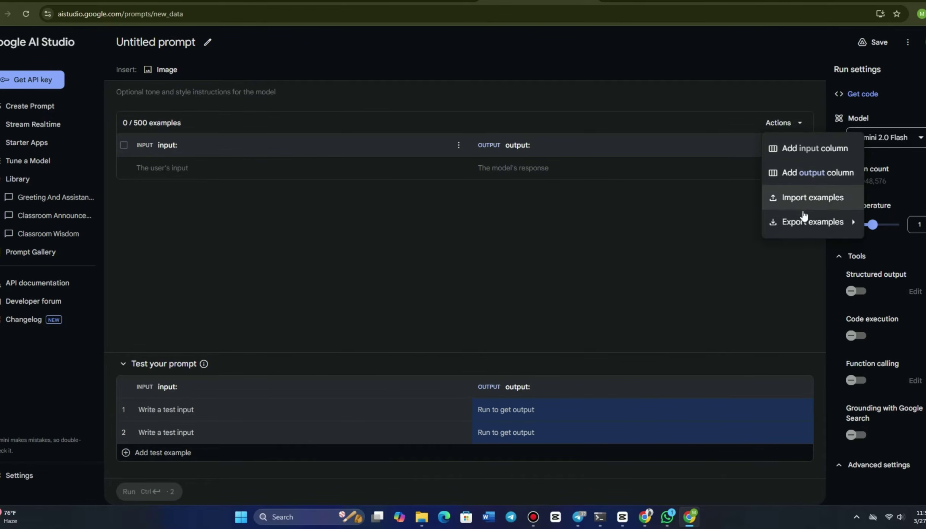
{"action": "mouse_move", "coordinate": [809, 236]}
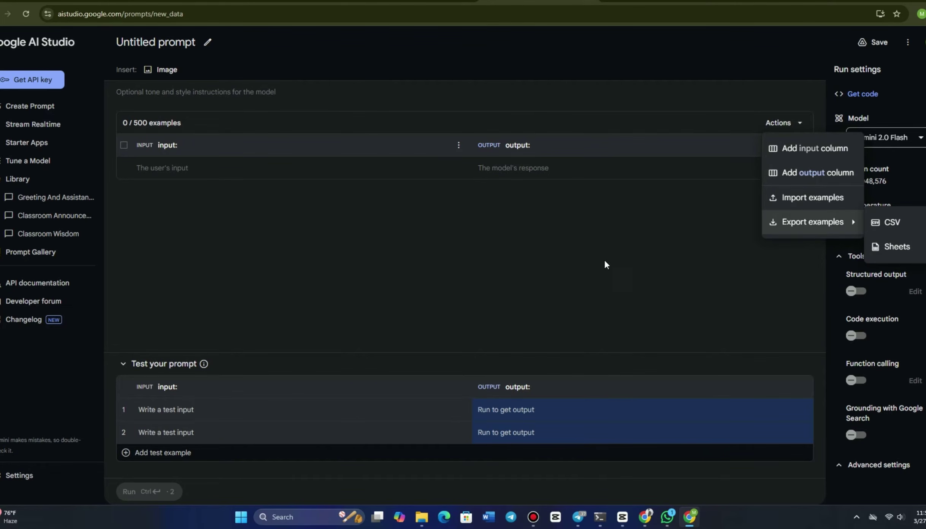
{"action": "left_click", "coordinate": [375, 193]}
{"action": "left_click", "coordinate": [165, 76]}
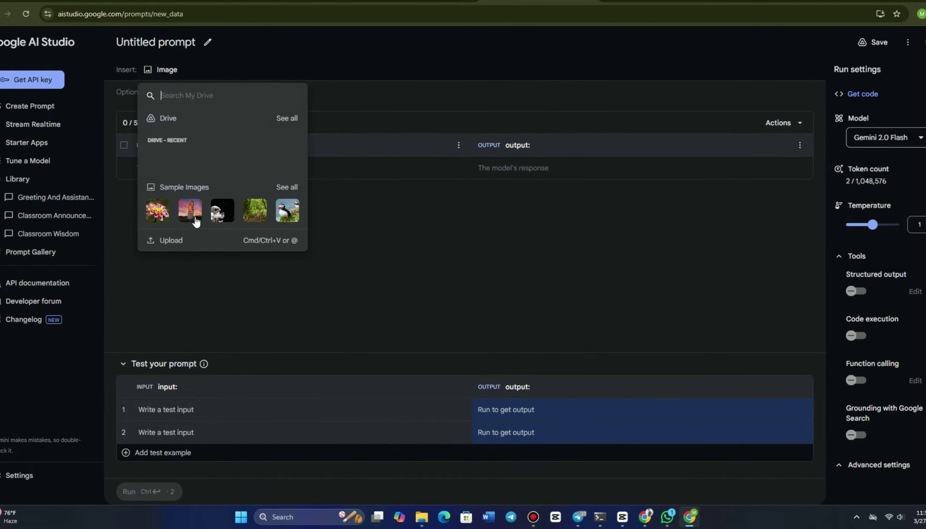
{"action": "left_click", "coordinate": [224, 286]}
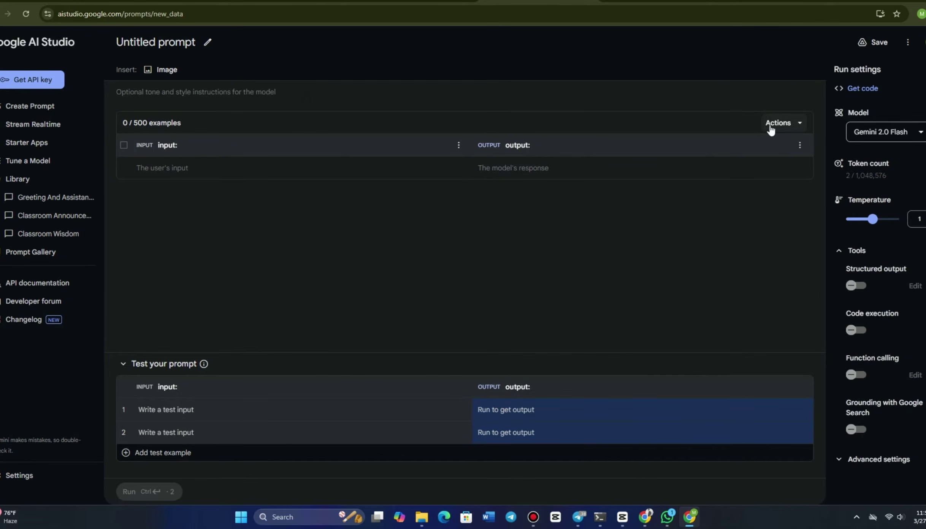
- Export the structured prompt's examples to Sheets
{"action": "left_click", "coordinate": [770, 129]}
{"action": "mouse_move", "coordinate": [810, 234]}
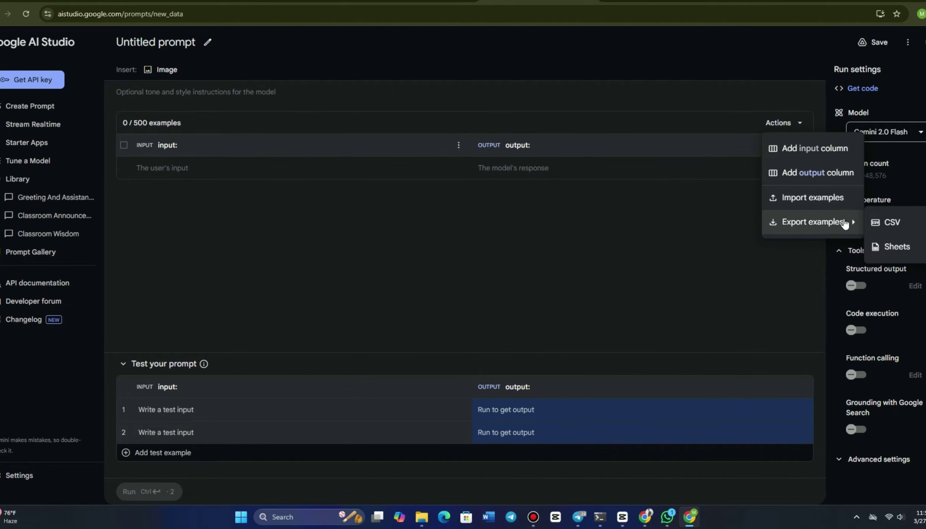
{"action": "left_click", "coordinate": [895, 248]}
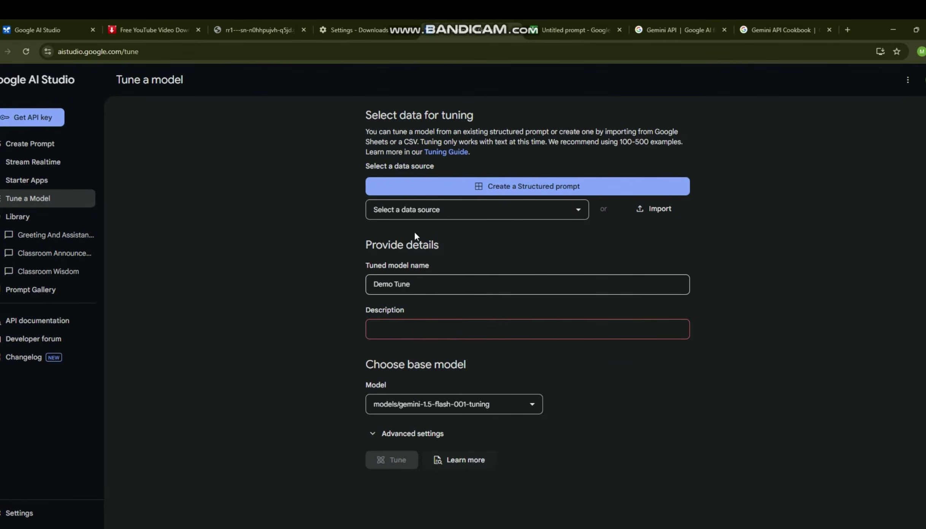
- Use the News headlines sample as the tuning data source and review its data preview
{"action": "left_click", "coordinate": [547, 211]}
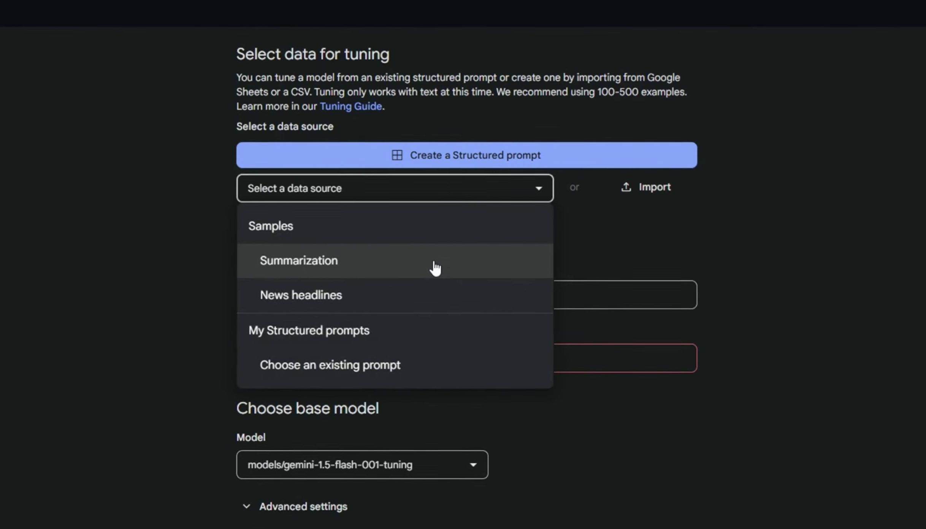
{"action": "left_click", "coordinate": [353, 294]}
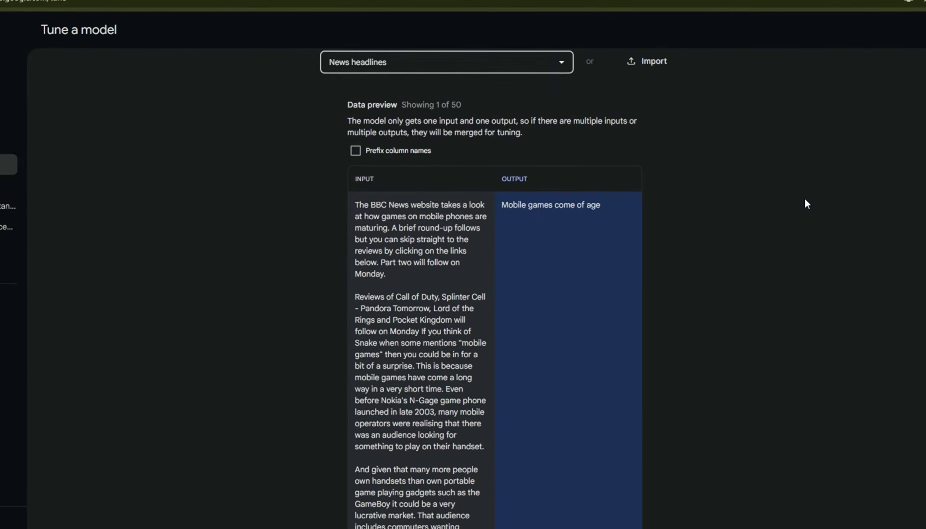
{"action": "scroll", "coordinate": [676, 208], "scroll_direction": "down", "scroll_amount": 15}
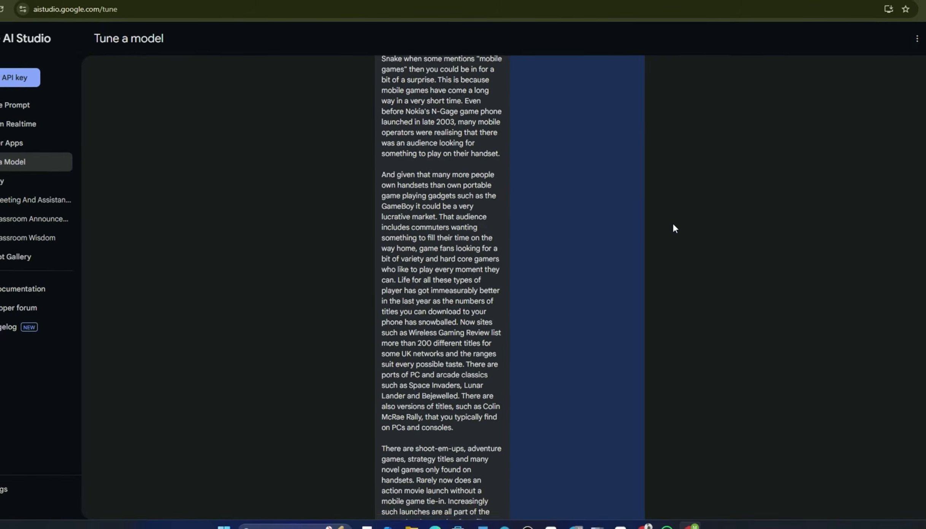
{"action": "scroll", "coordinate": [665, 277], "scroll_direction": "down", "scroll_amount": 10}
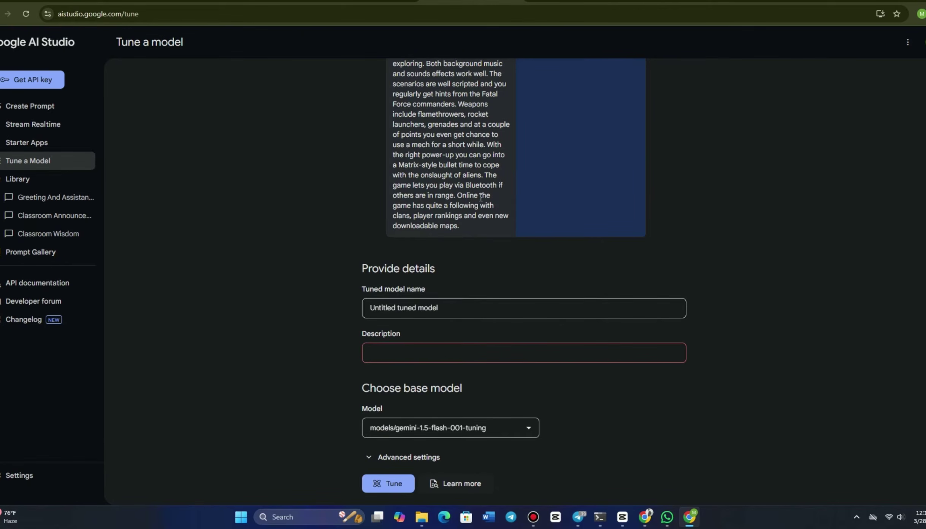
- Leave the description empty and choose models/gemini-1.5-flash-001-tuning as the base model
{"action": "left_click", "coordinate": [438, 353]}
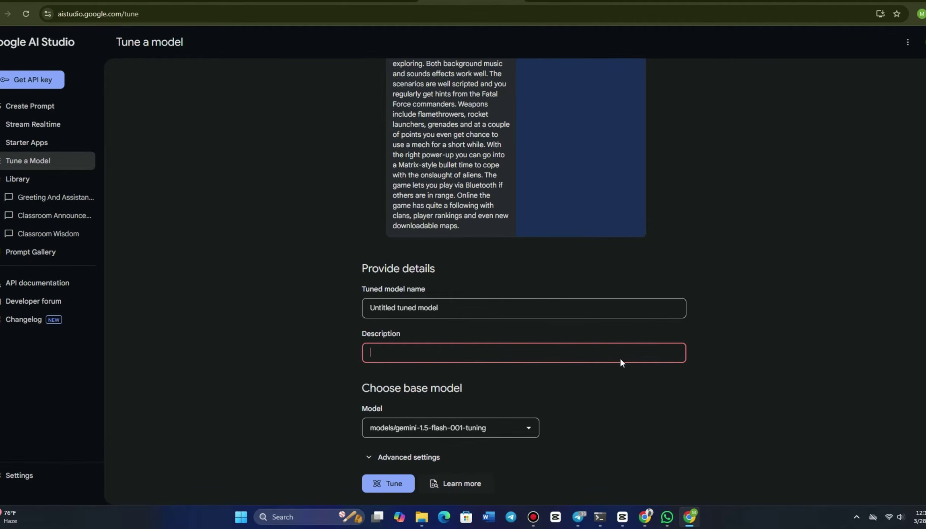
{"action": "left_click", "coordinate": [507, 427]}
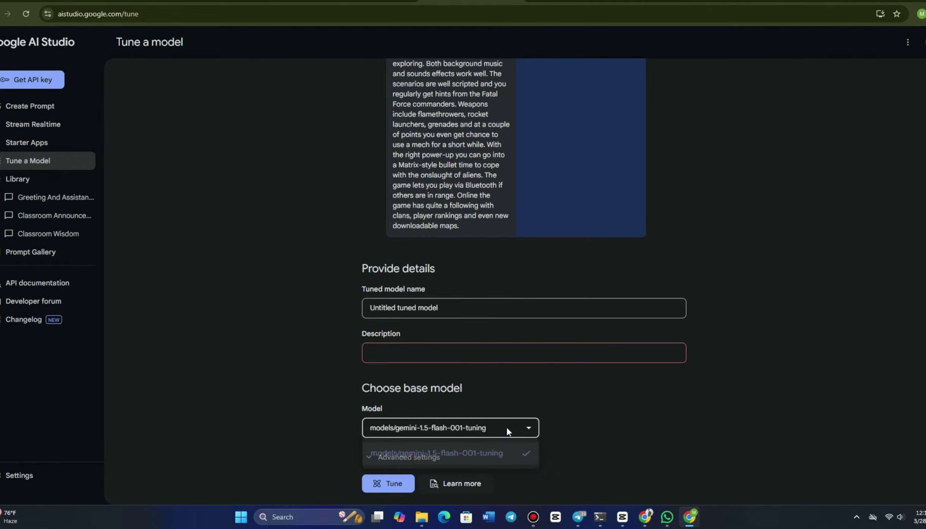
{"action": "left_click", "coordinate": [444, 460]}
- Recheck the News headlines data preview and start tuning the model
{"action": "scroll", "coordinate": [680, 365], "scroll_direction": "up", "scroll_amount": 10}
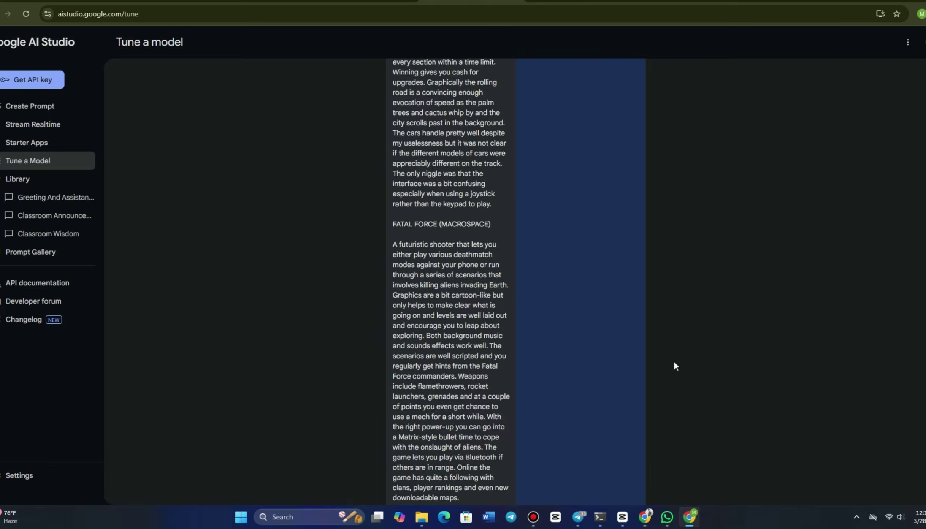
{"action": "scroll", "coordinate": [673, 363], "scroll_direction": "up", "scroll_amount": 15}
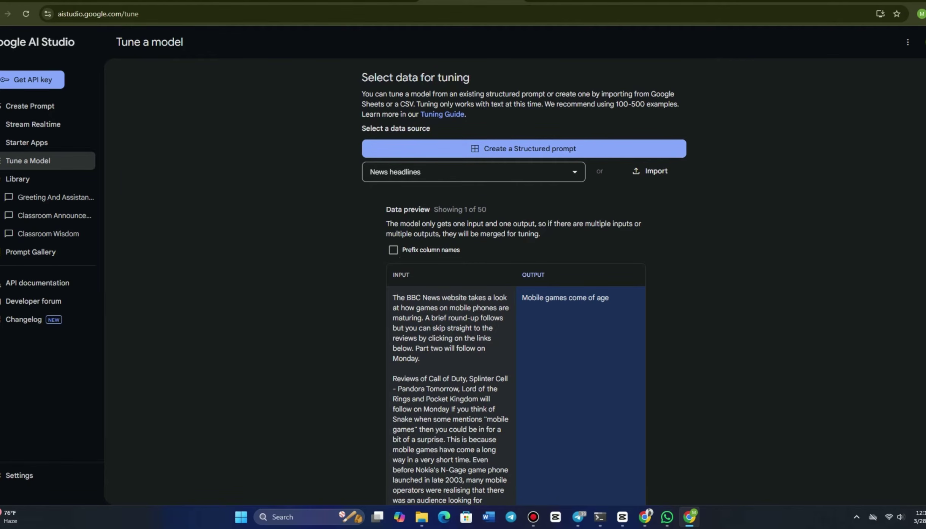
{"action": "scroll", "coordinate": [525, 281], "scroll_direction": "down", "scroll_amount": 20}
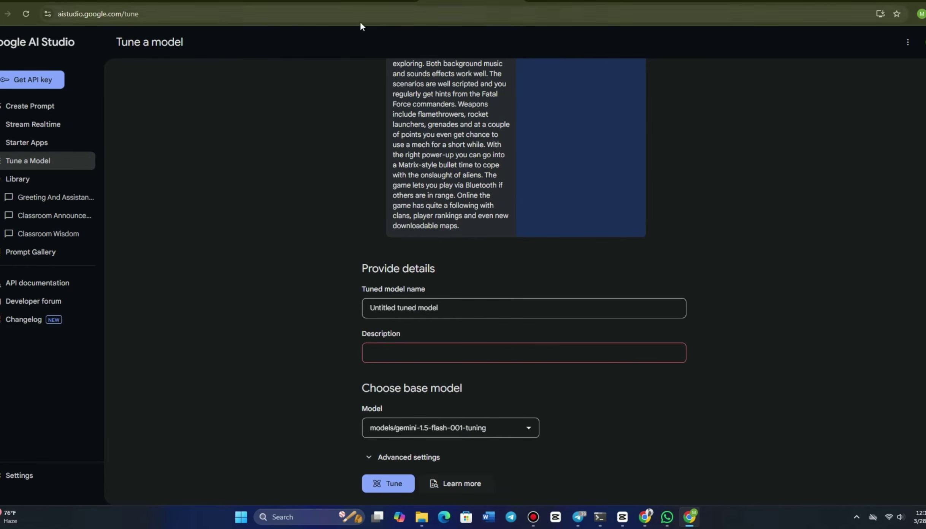
{"action": "left_click", "coordinate": [387, 485]}
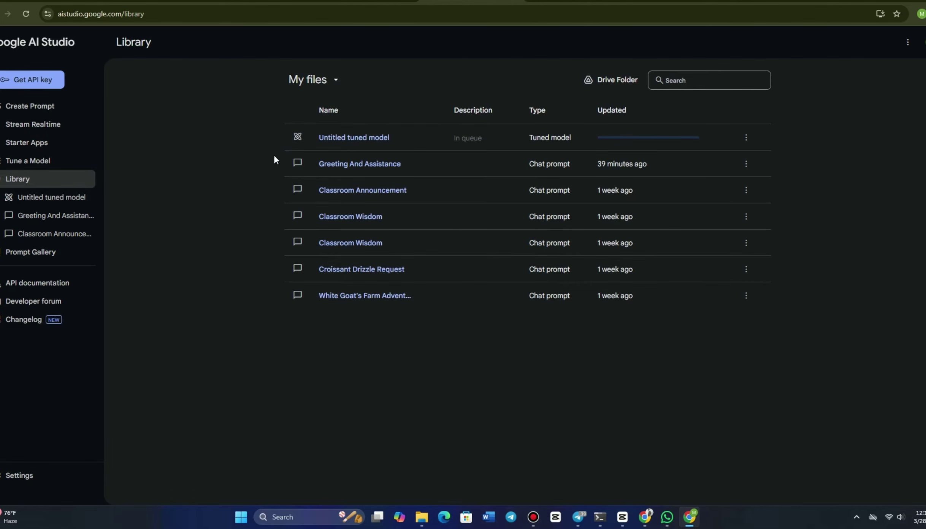
- Open the untitled tuned model from the Library and examine its tuning details and Loss / Epochs graph
{"action": "left_click", "coordinate": [50, 198]}
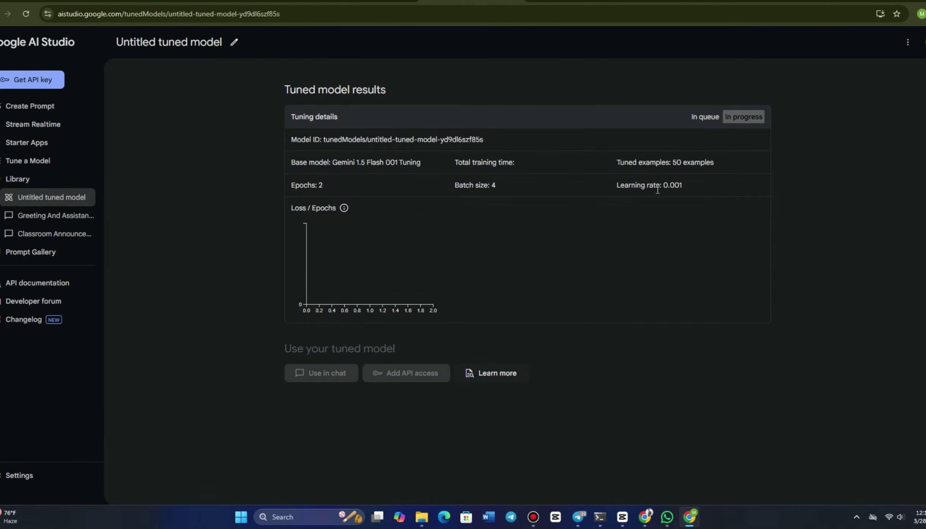
{"action": "left_click", "coordinate": [38, 184]}
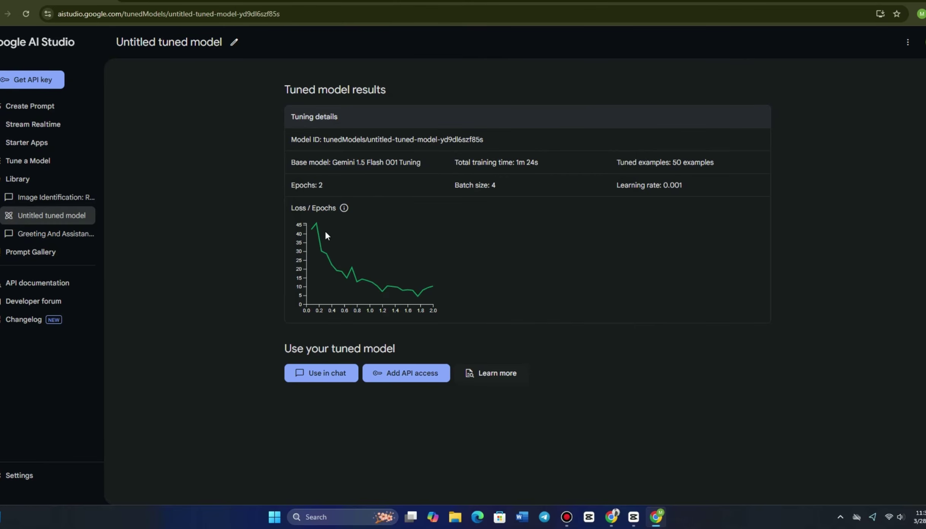
{"action": "left_click_drag", "start_coordinate": [309, 217], "coordinate": [385, 285]}
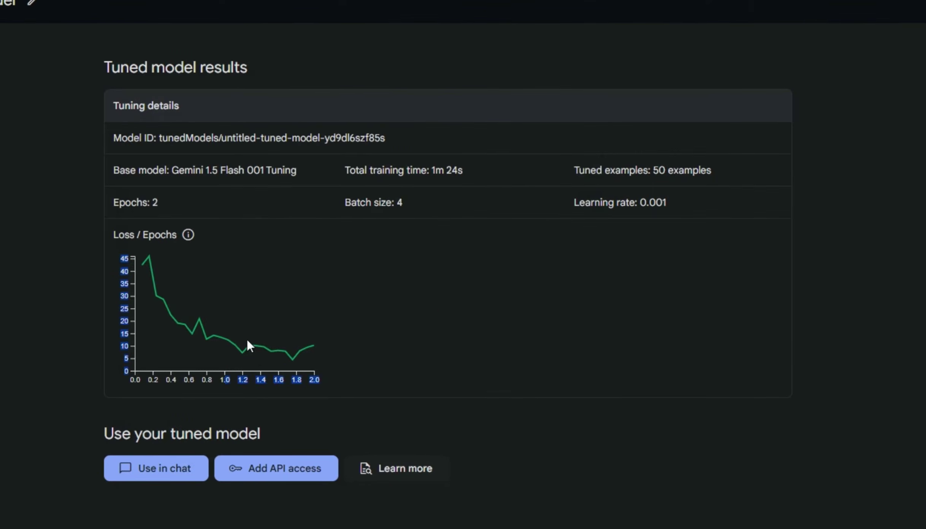
{"action": "left_click", "coordinate": [142, 355]}
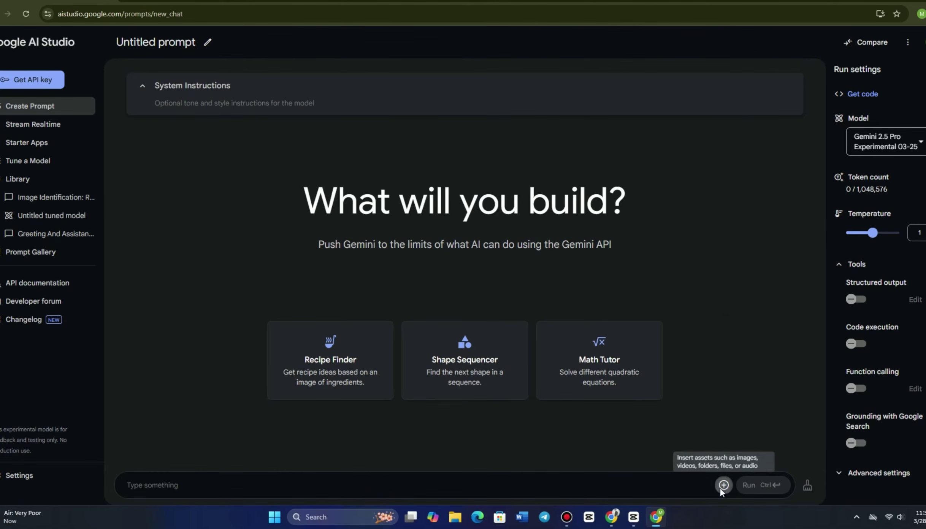
- View the YouTube video attachment form for the prompt and close it without adding a video
{"action": "left_click", "coordinate": [723, 485]}
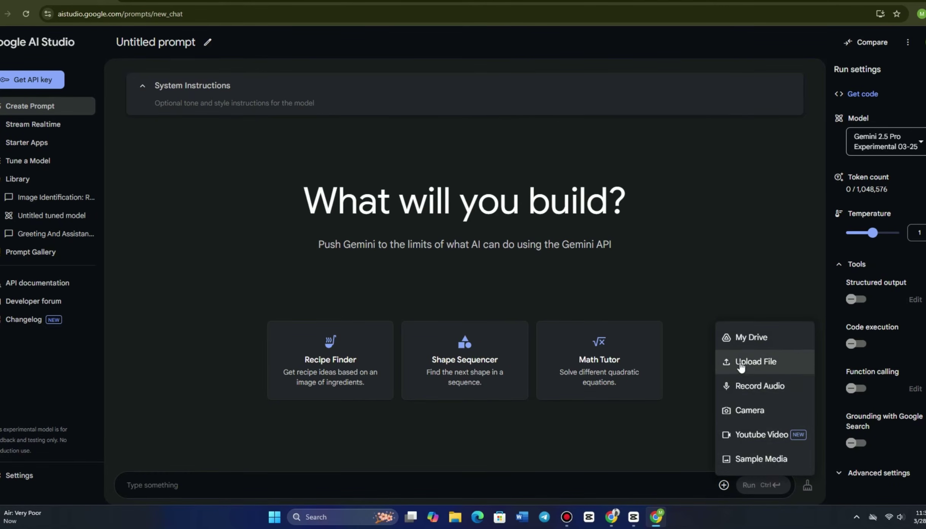
{"action": "left_click", "coordinate": [764, 435]}
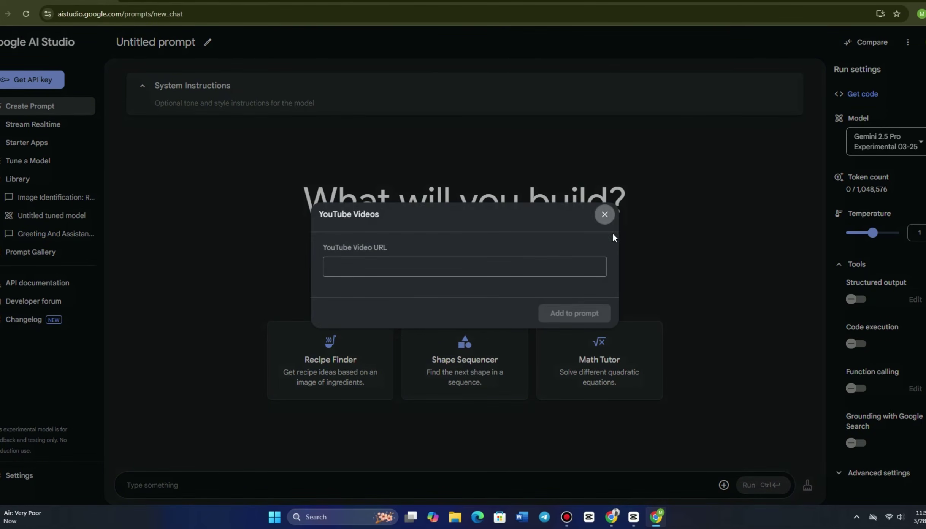
{"action": "left_click", "coordinate": [604, 214]}
- Attach the sample video Sherlock Jr. (1924) - 10 Min Clip to the prompt and run it
{"action": "left_click", "coordinate": [724, 485]}
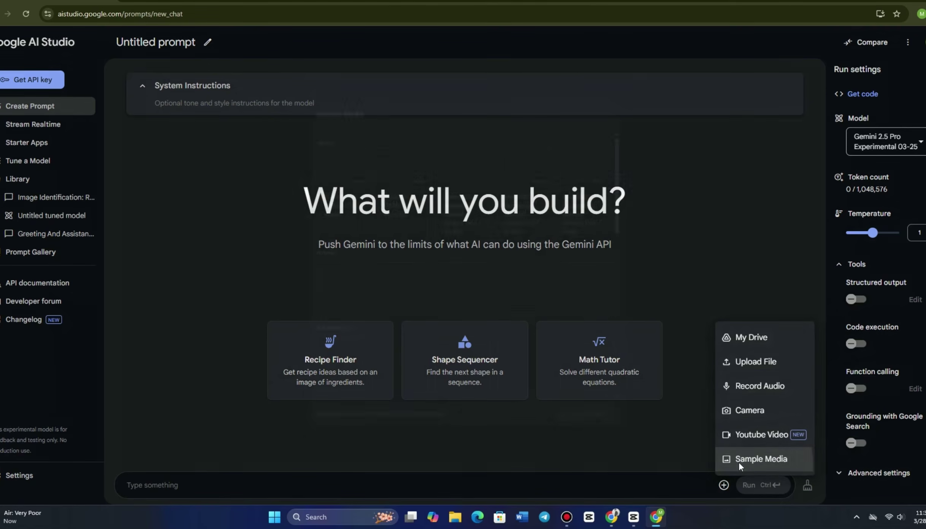
{"action": "left_click", "coordinate": [757, 459]}
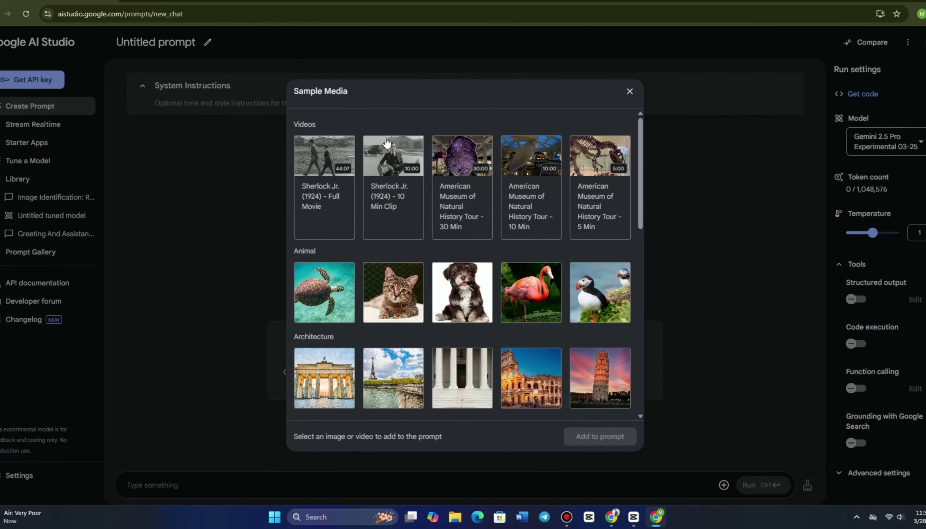
{"action": "scroll", "coordinate": [542, 342], "scroll_direction": "down", "scroll_amount": 7}
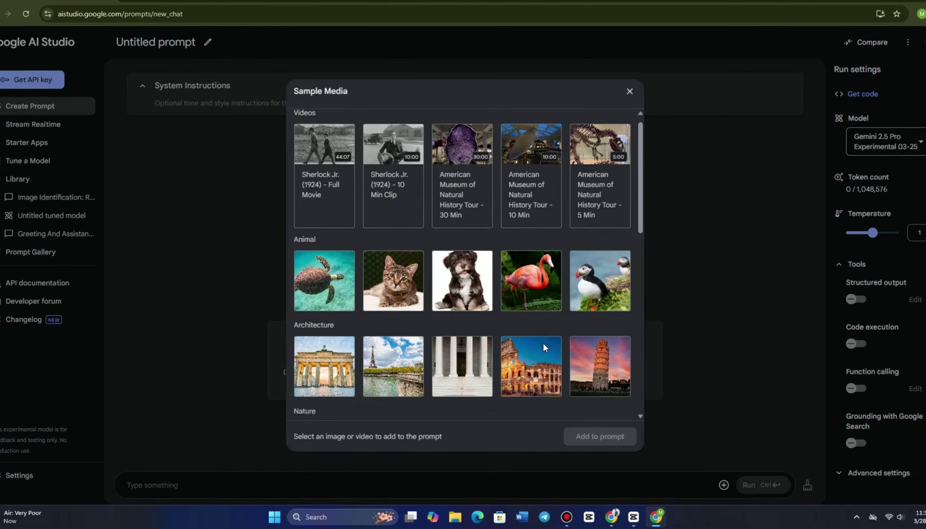
{"action": "scroll", "coordinate": [543, 342], "scroll_direction": "up", "scroll_amount": 7}
{"action": "left_click", "coordinate": [402, 170]}
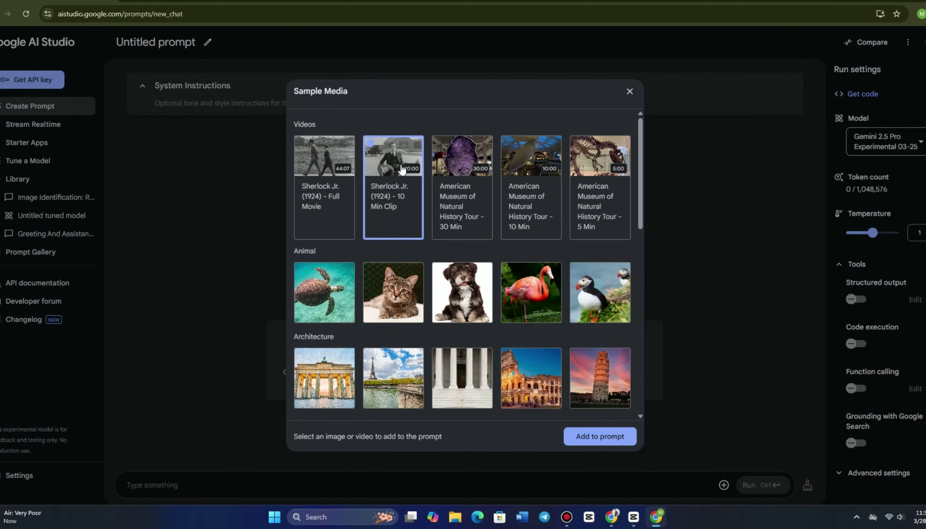
{"action": "left_click", "coordinate": [592, 436]}
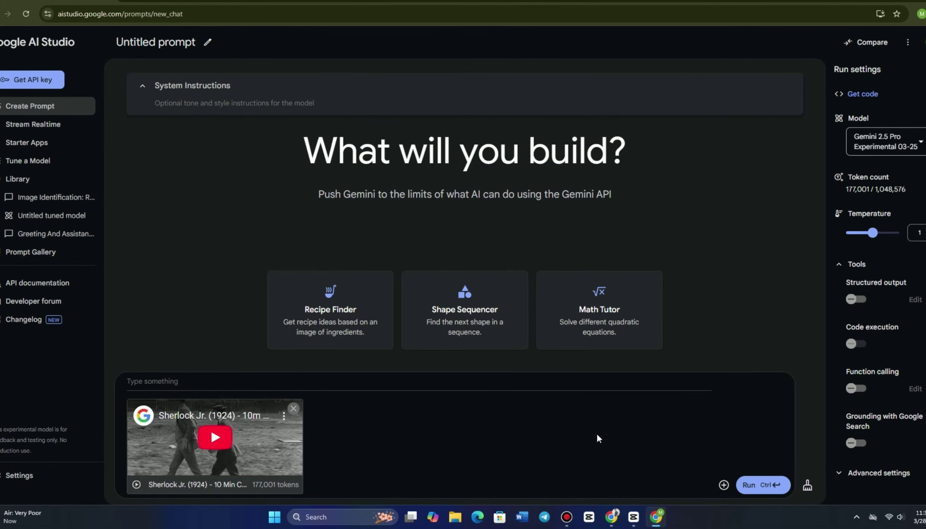
{"action": "left_click", "coordinate": [769, 487]}
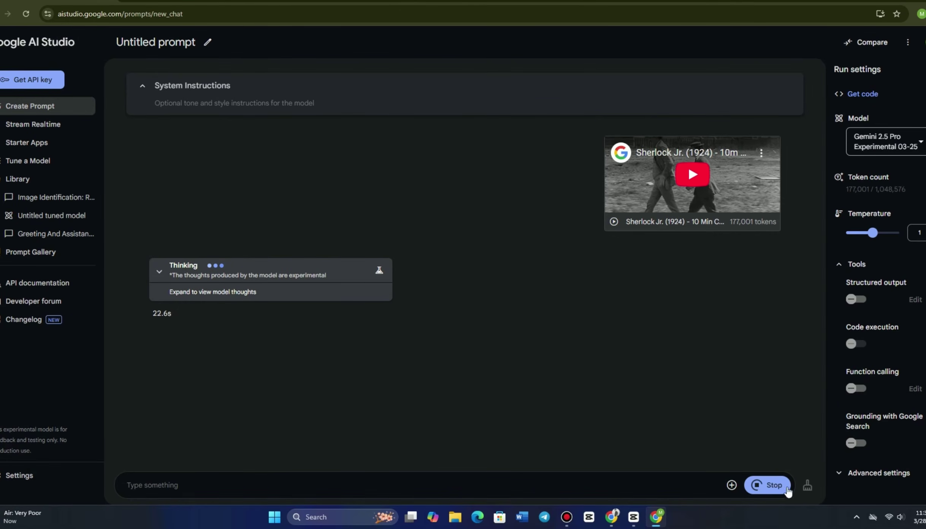
- Stop the response to the video prompt and read through the model's expanded thoughts
{"action": "left_click", "coordinate": [782, 486]}
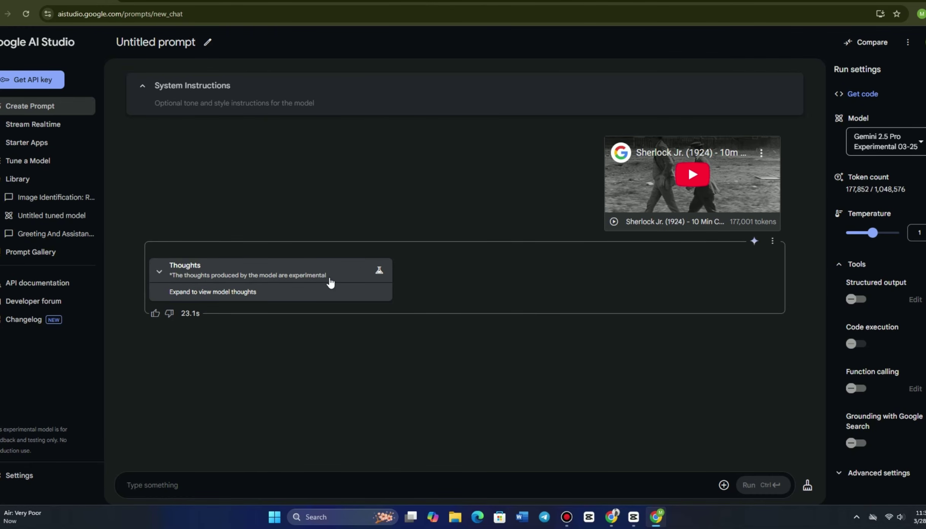
{"action": "left_click", "coordinate": [377, 270]}
{"action": "scroll", "coordinate": [376, 271], "scroll_direction": "down", "scroll_amount": 5}
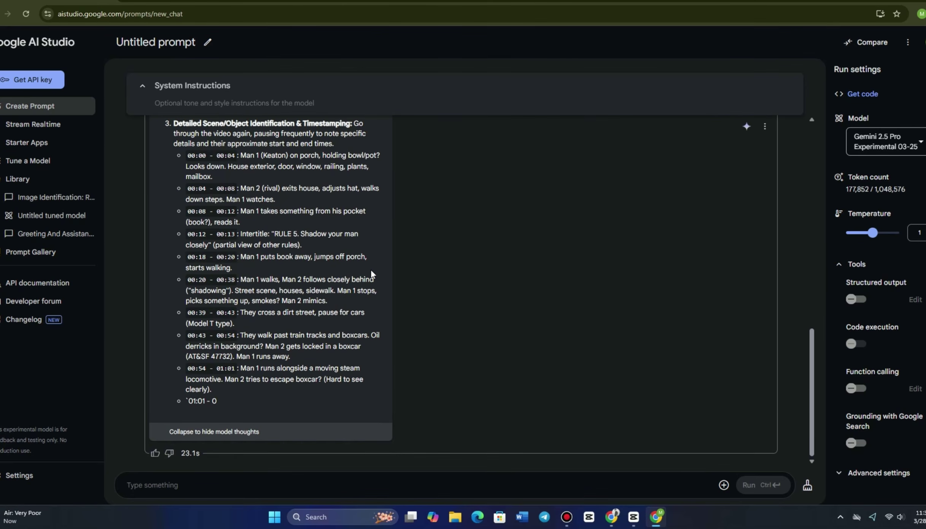
{"action": "scroll", "coordinate": [376, 277], "scroll_direction": "up", "scroll_amount": 15}
{"action": "scroll", "coordinate": [378, 285], "scroll_direction": "down", "scroll_amount": 10}
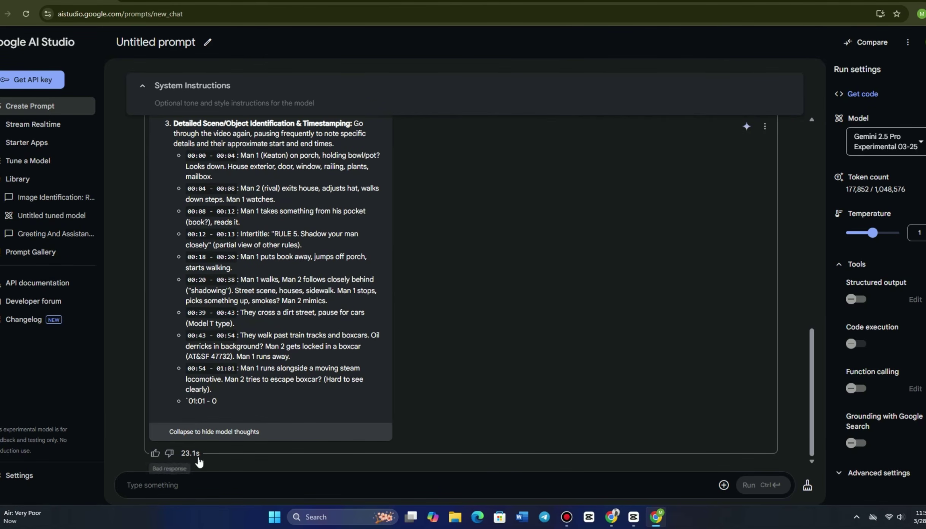
{"action": "scroll", "coordinate": [524, 266], "scroll_direction": "up", "scroll_amount": 6}
{"action": "scroll", "coordinate": [549, 274], "scroll_direction": "down", "scroll_amount": 6}
- Attach the flamingo image from the Animal sample media to the prompt and run it
{"action": "left_click", "coordinate": [722, 487]}
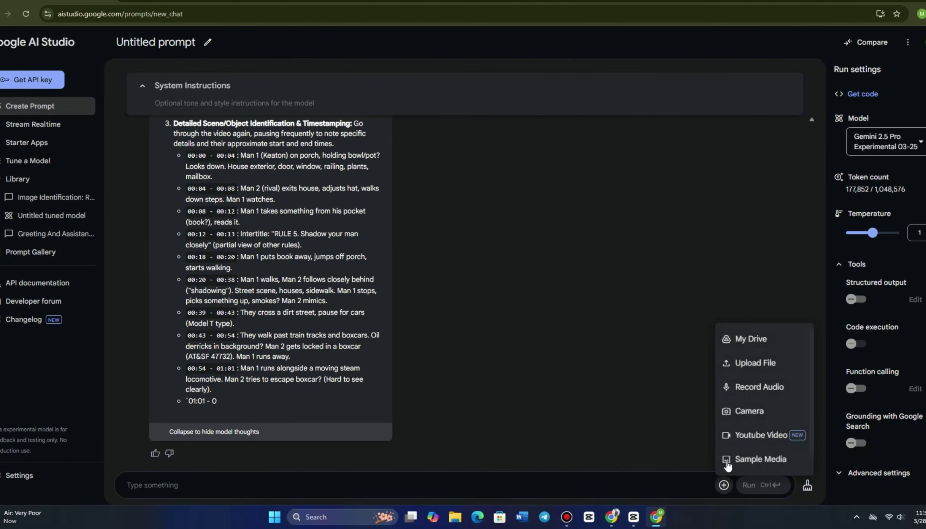
{"action": "left_click", "coordinate": [749, 459]}
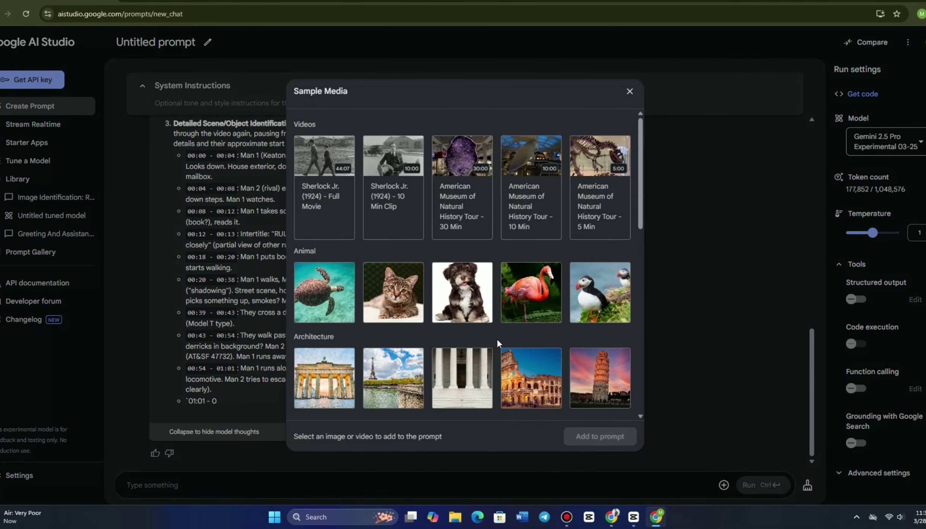
{"action": "left_click", "coordinate": [528, 301]}
{"action": "left_click", "coordinate": [599, 436]}
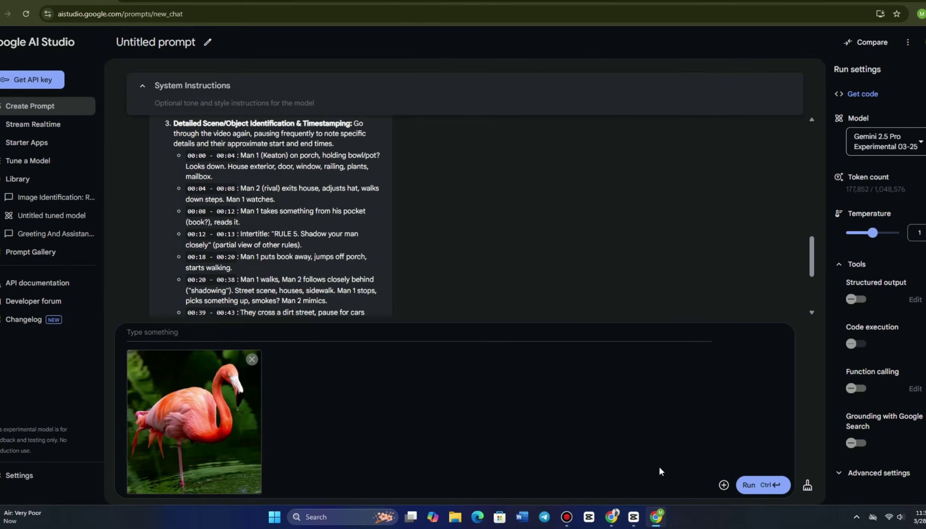
{"action": "left_click", "coordinate": [762, 491]}
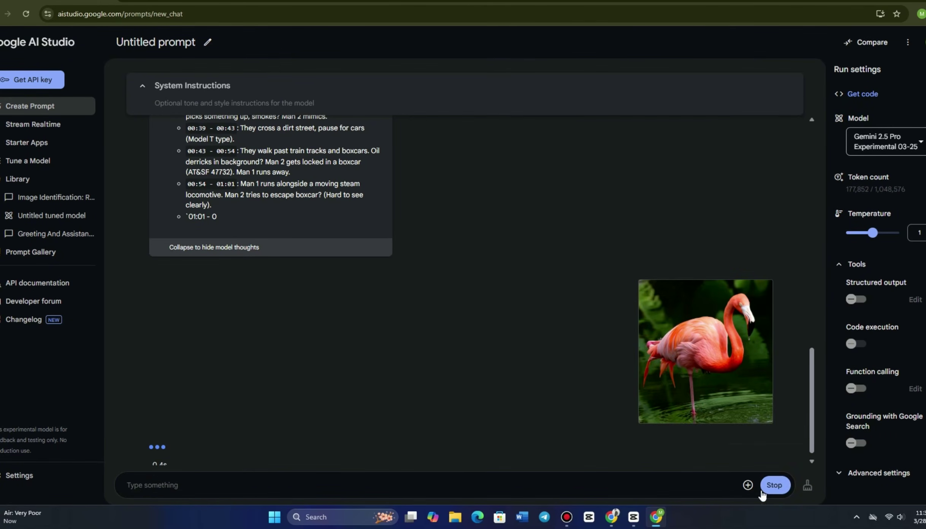